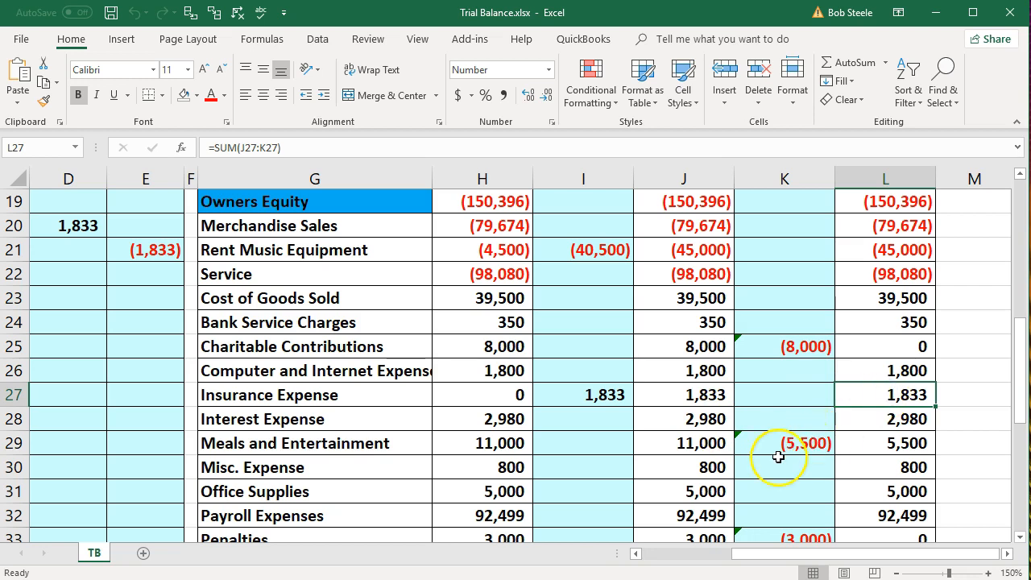
Review the Insurance Expense and Prepaid Insurance balance and adjustment formulas
left_click(691, 397)
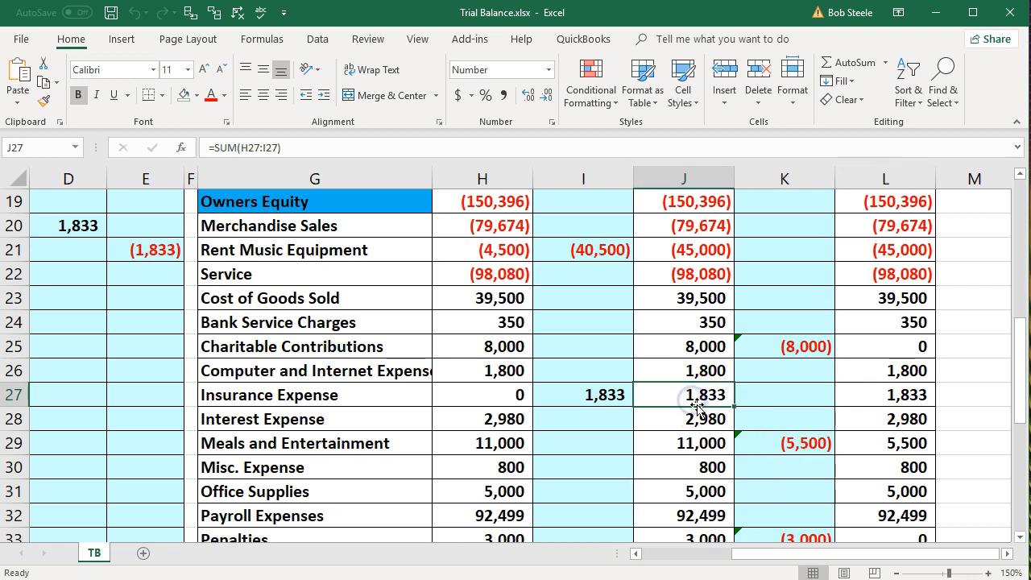
left_click(857, 393)
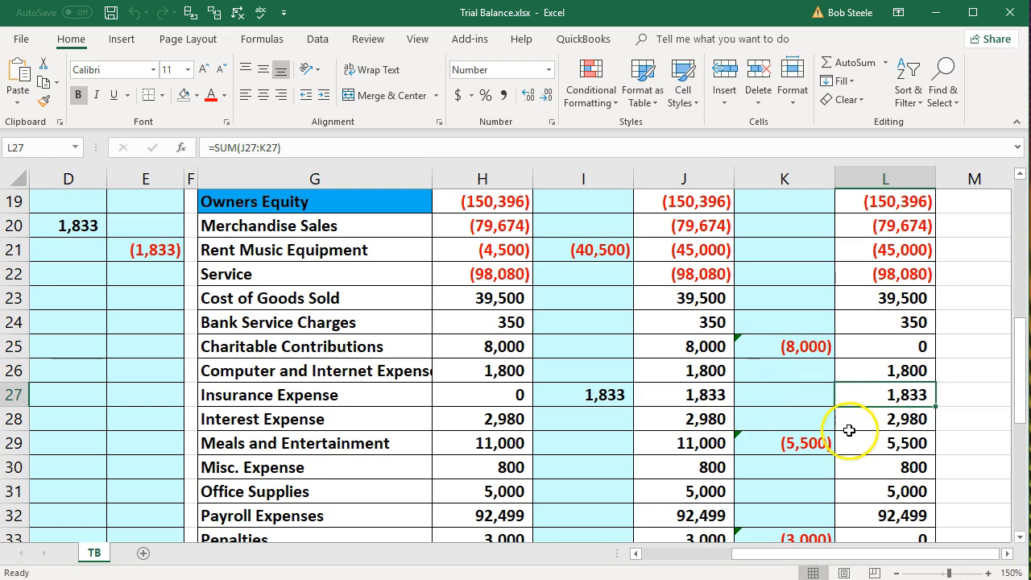
scroll(778, 455, "up", 2)
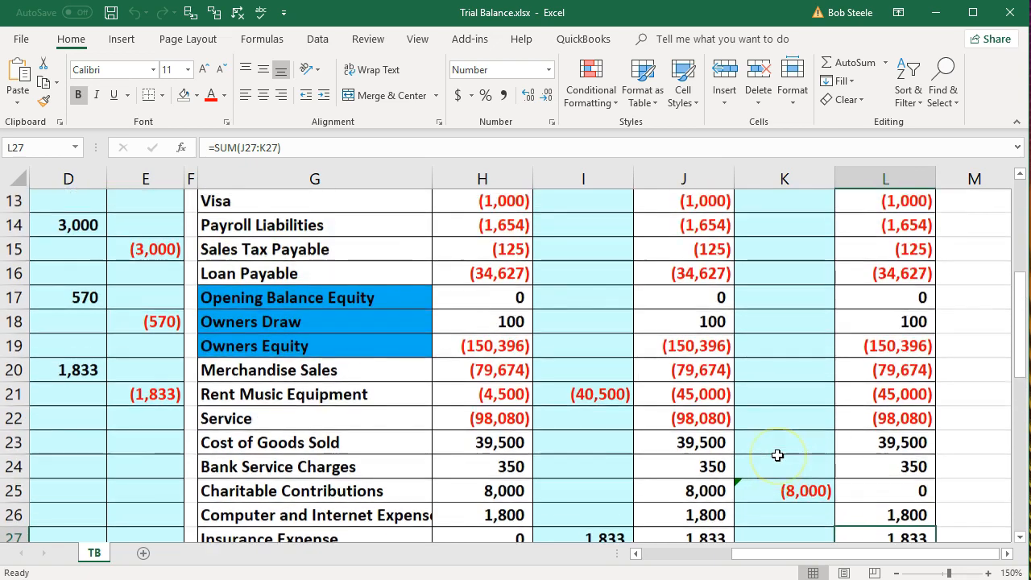
scroll(777, 455, "up", 4)
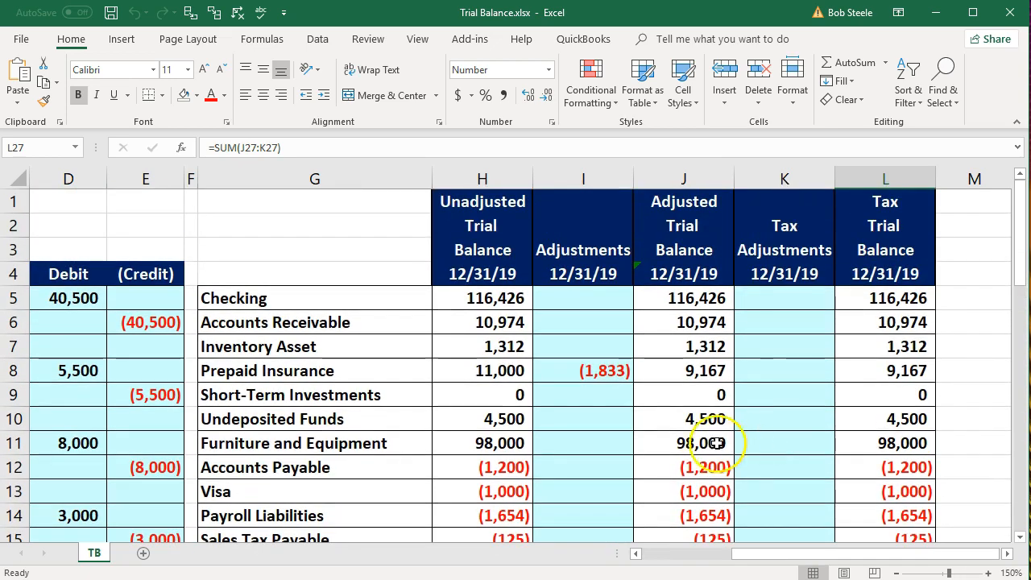
left_click(493, 373)
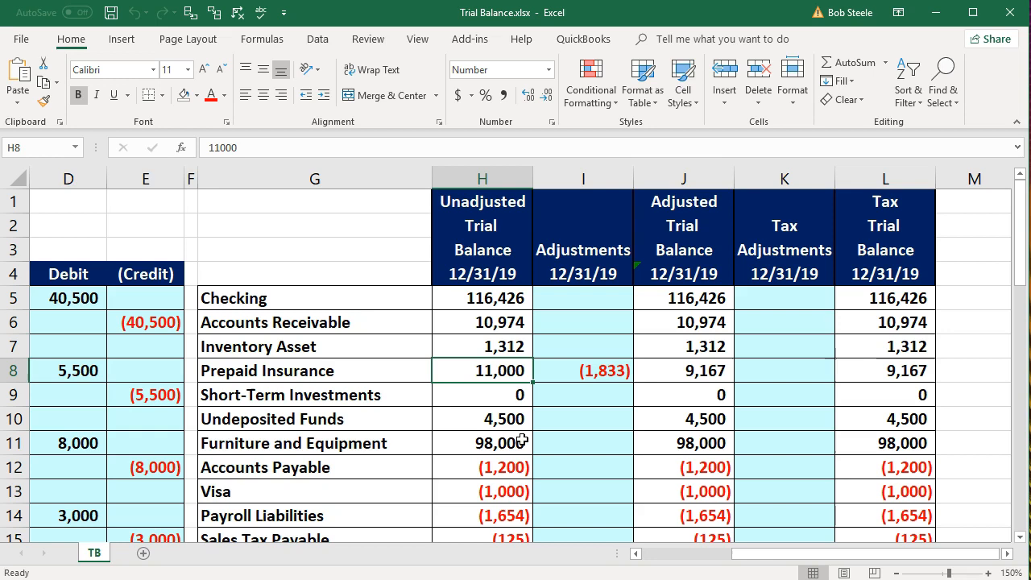
left_click(694, 371)
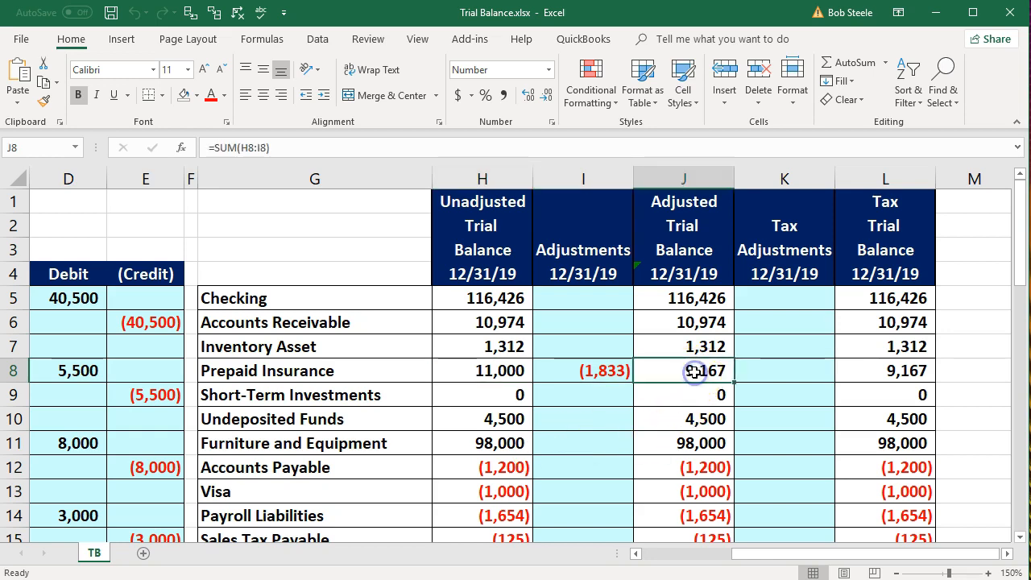
left_click(791, 362)
scroll(791, 364, "down", 1)
scroll(790, 363, "down", 4)
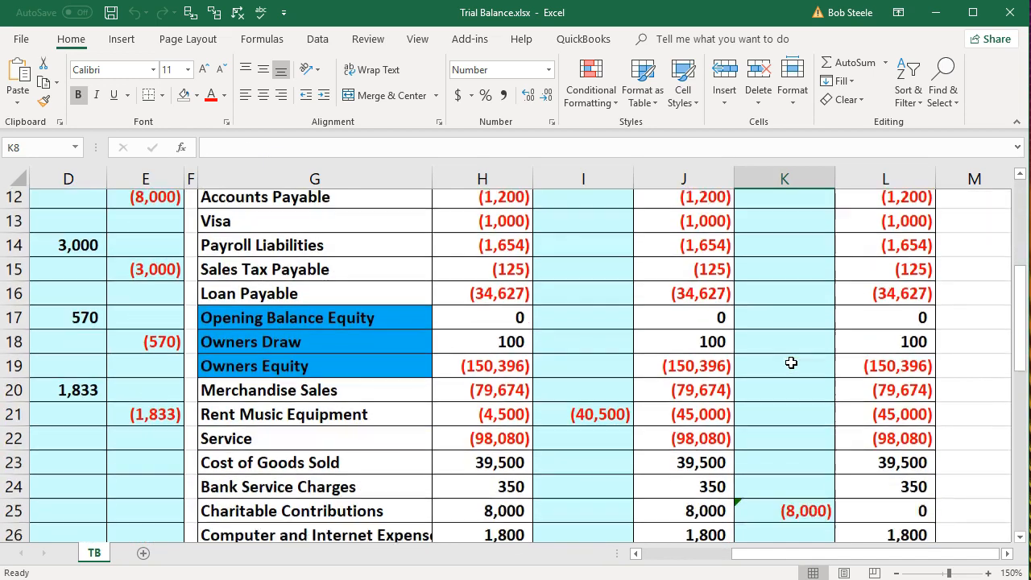
scroll(791, 363, "down", 1)
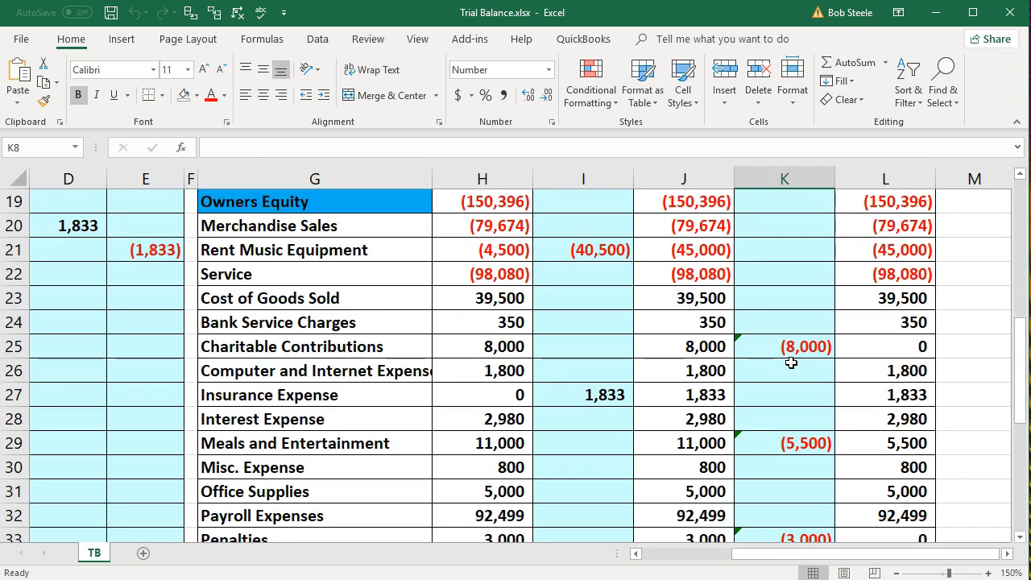
scroll(791, 363, "down", 1)
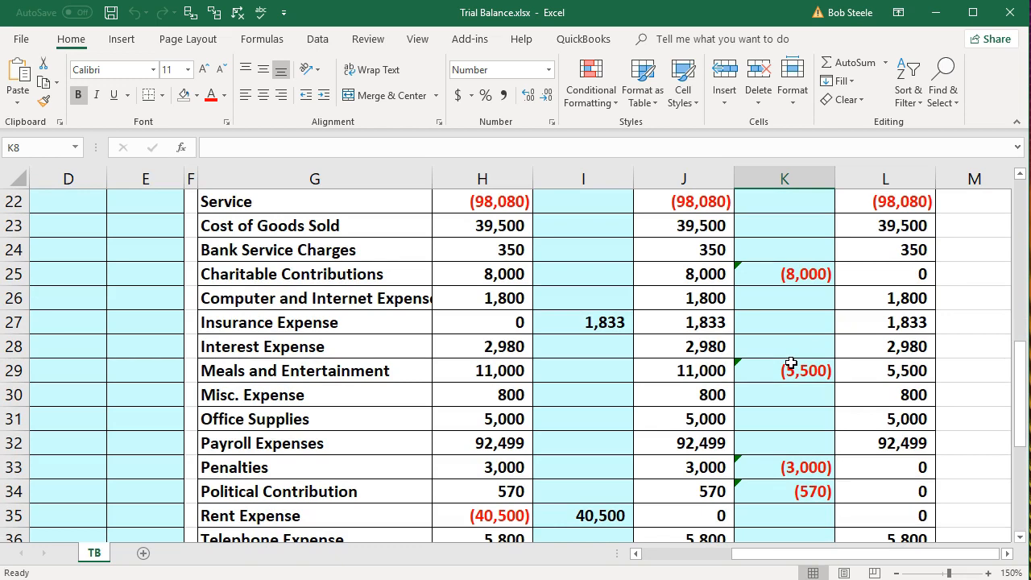
scroll(790, 364, "up", 6)
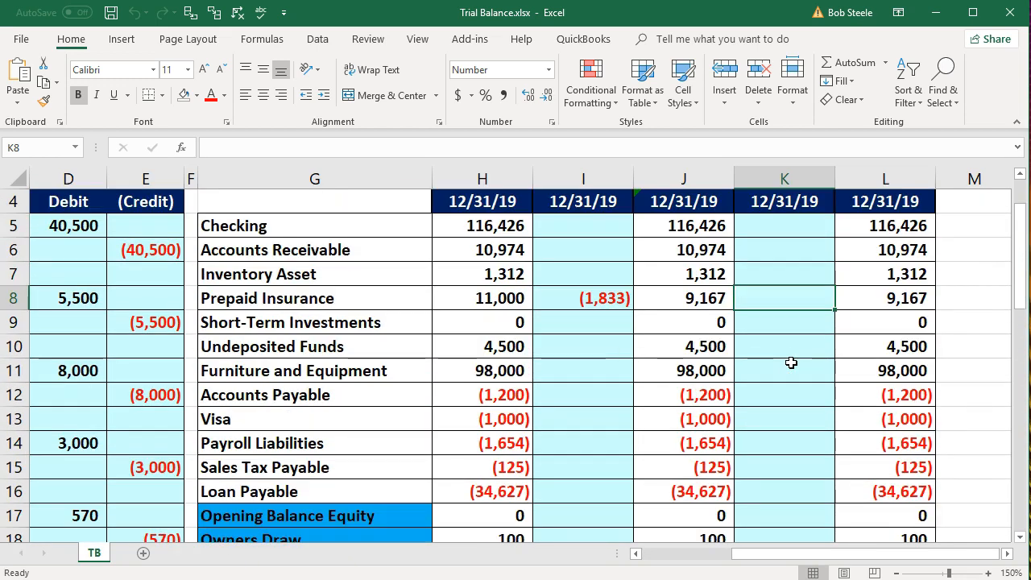
Check the 11,000 Prepaid Insurance balance, its 1,833 adjustment source, and how entry numbers are calculated
left_click(596, 299)
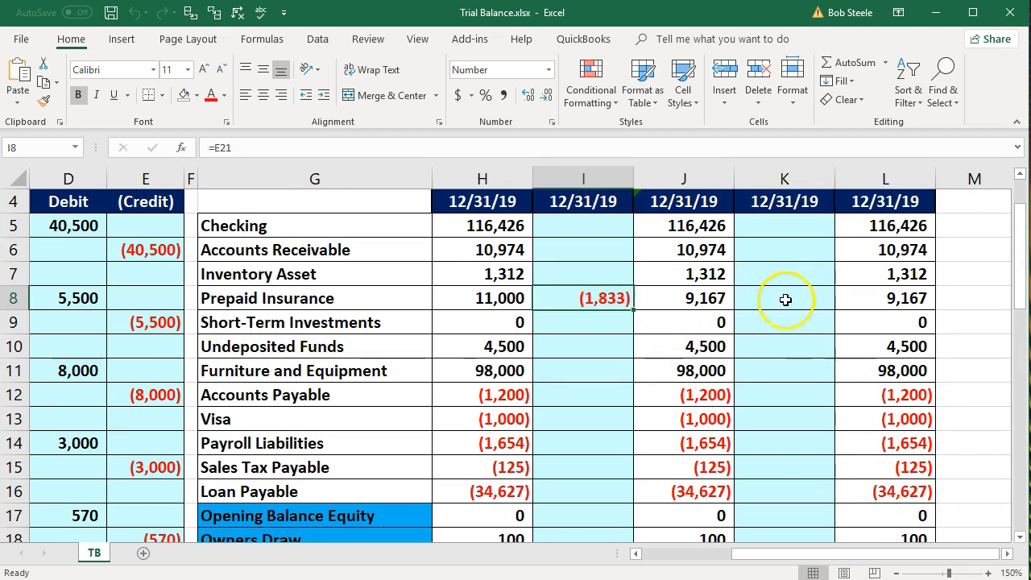
left_click(783, 298)
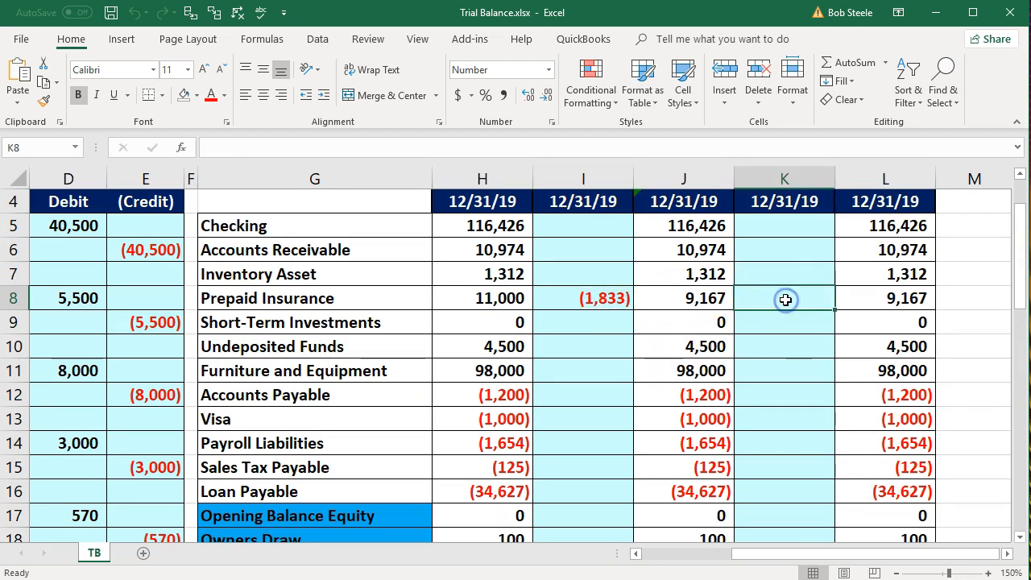
left_click(717, 298)
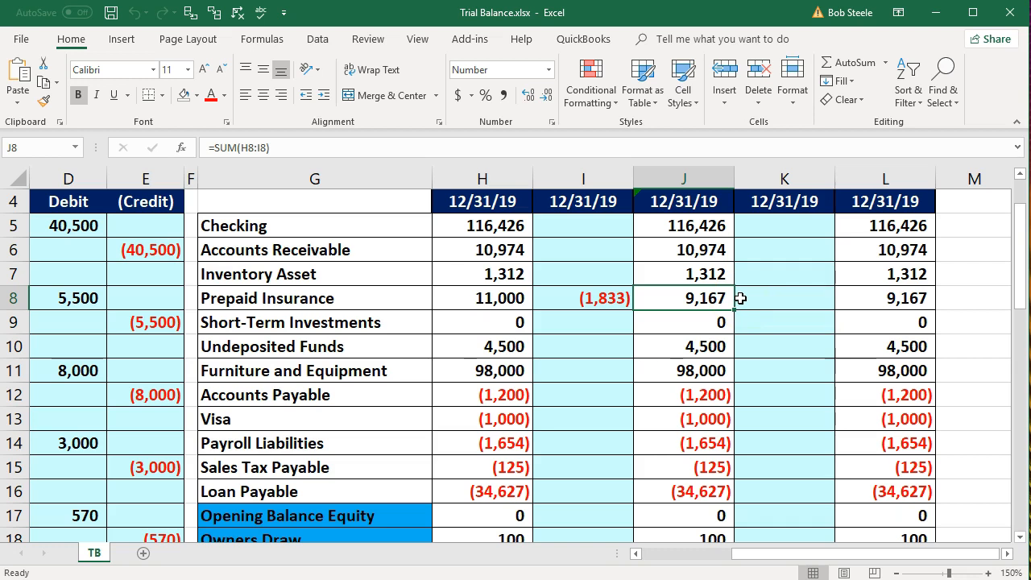
left_click(504, 299)
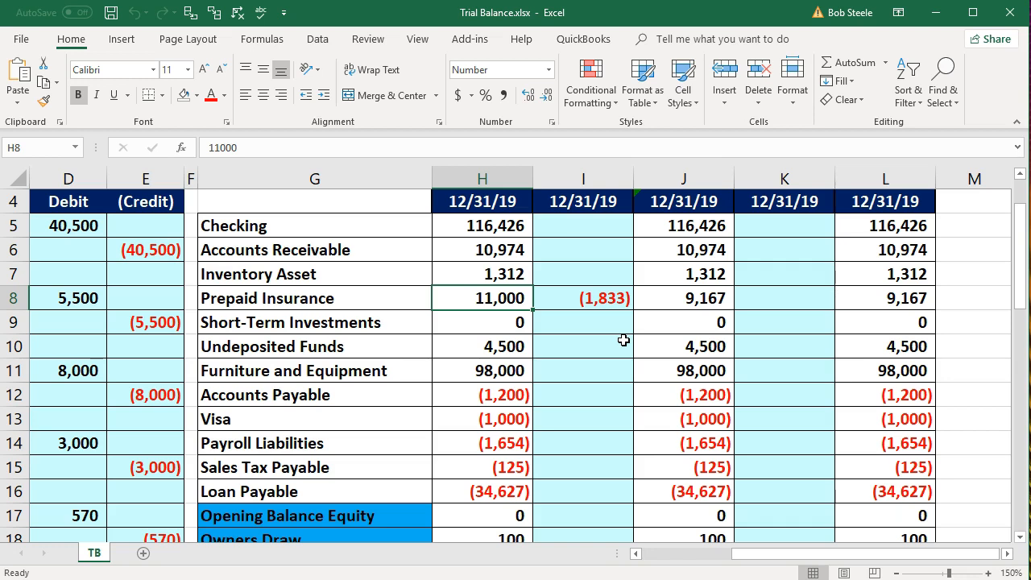
left_click(590, 298)
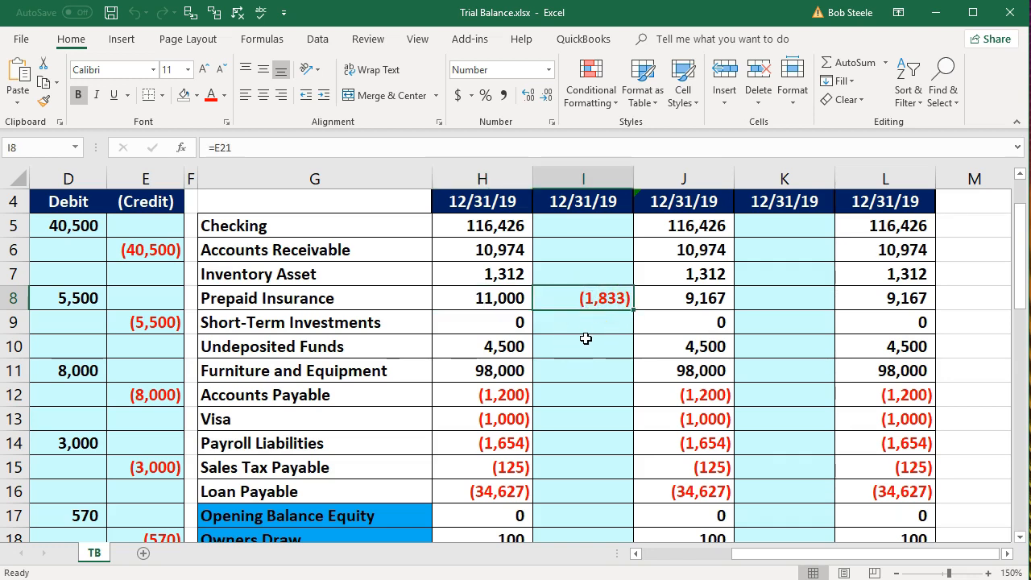
left_click(495, 297)
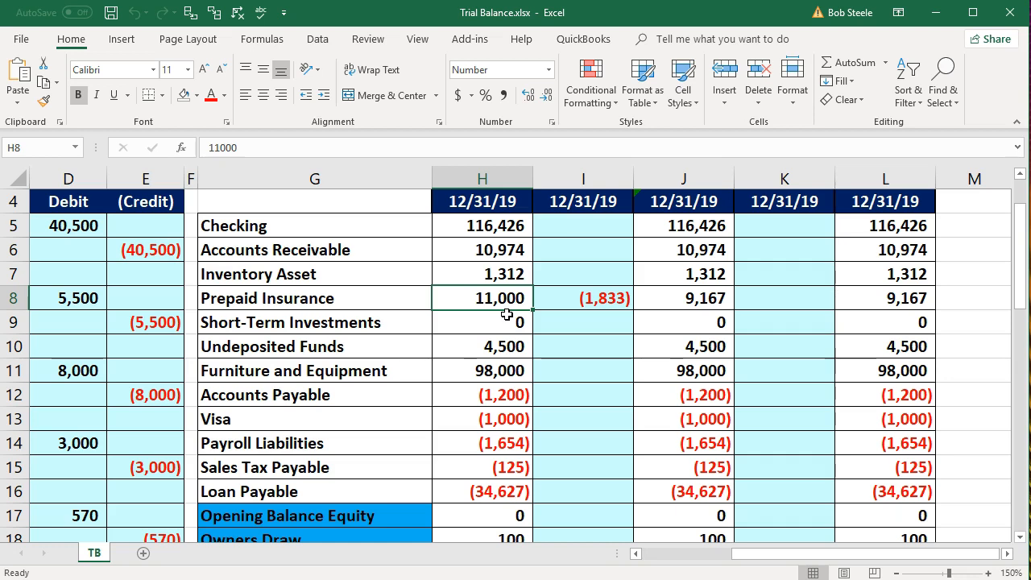
left_click_drag(741, 554, 633, 554)
scroll(295, 460, "down", 4)
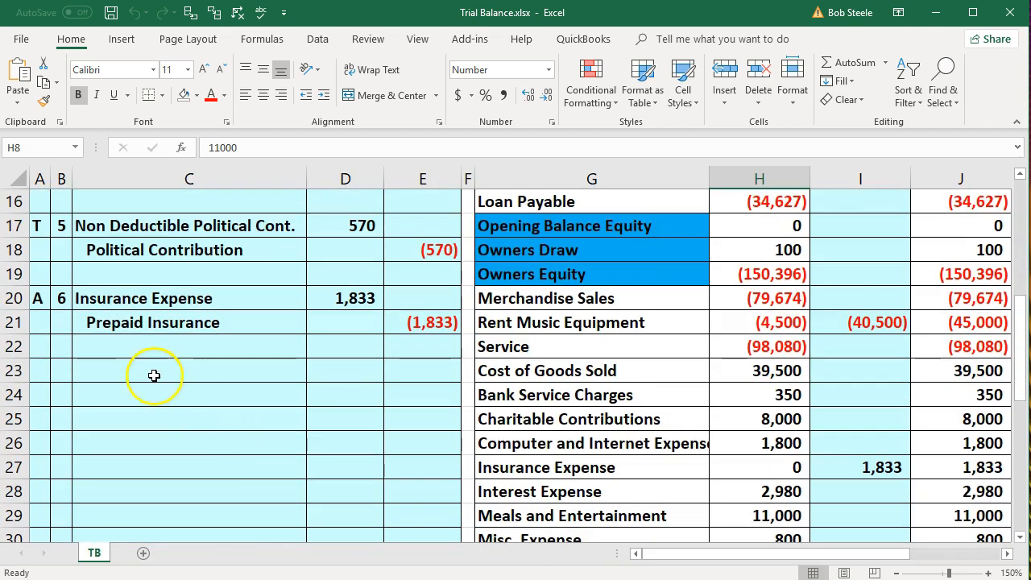
left_click(61, 298)
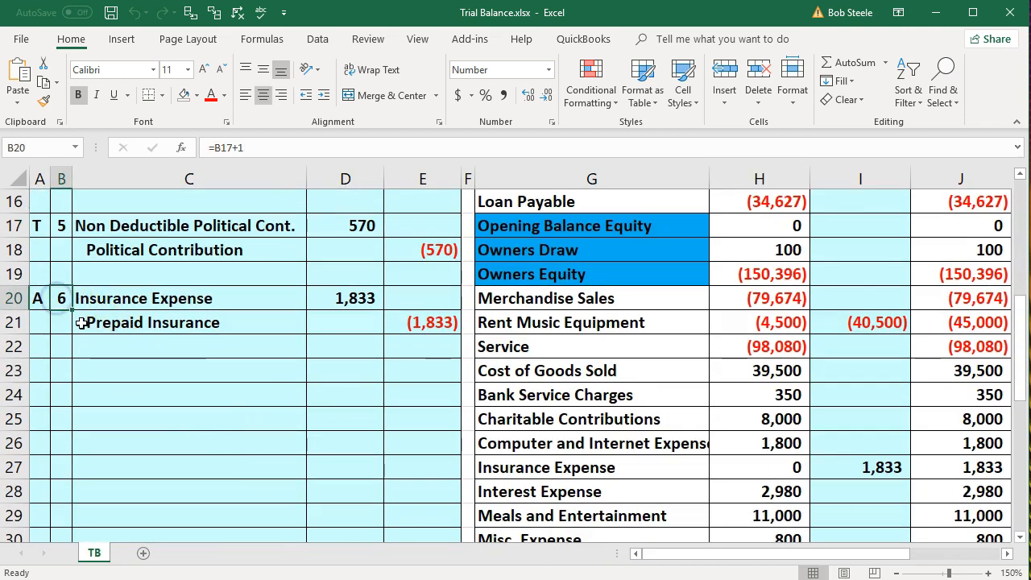
Label A23 as TR and widen column A so the label fits
left_click(46, 372)
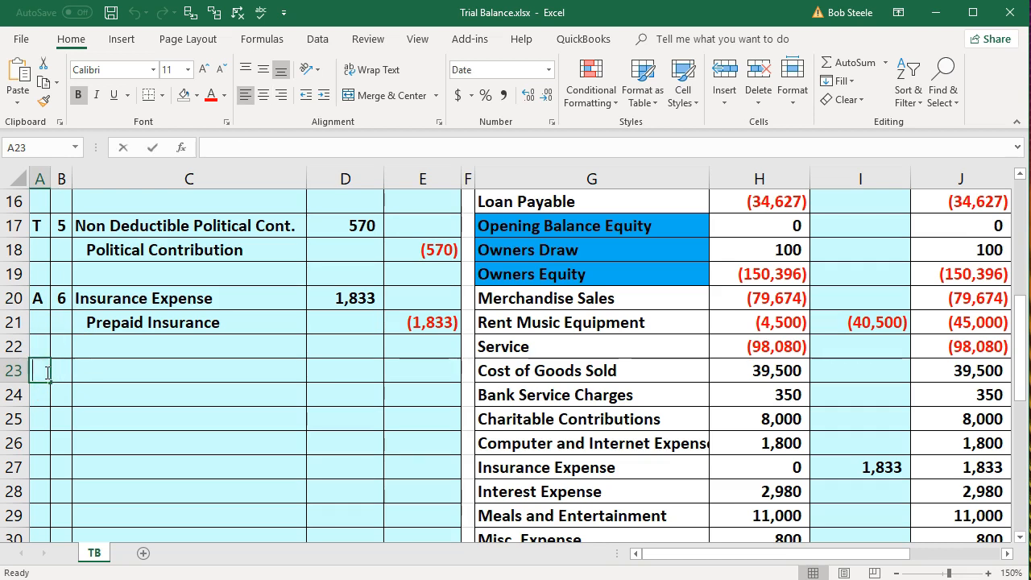
type("Q")
key("BackSpace")
type("TR")
left_click(56, 369)
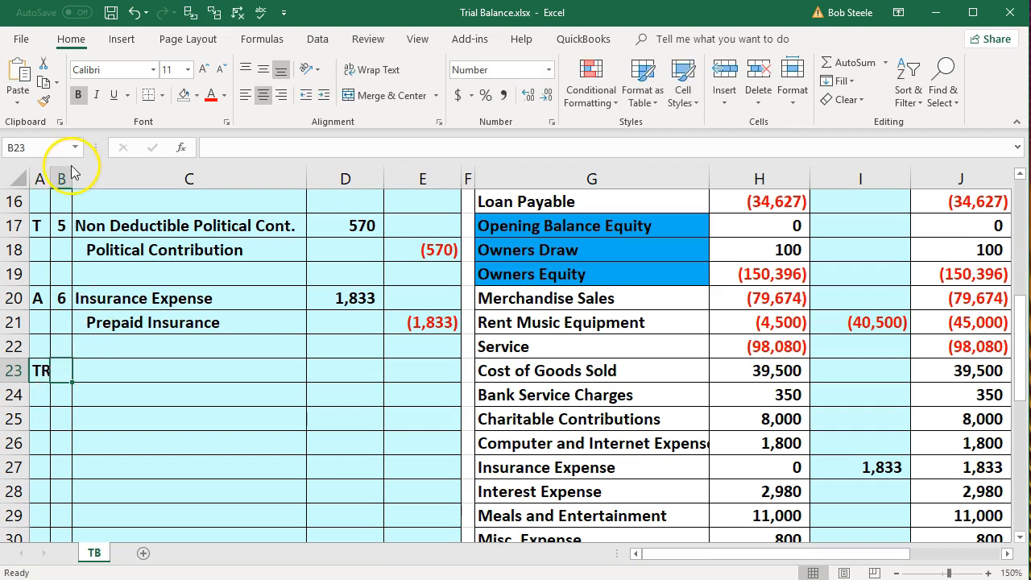
left_click_drag(50, 172, 56, 172)
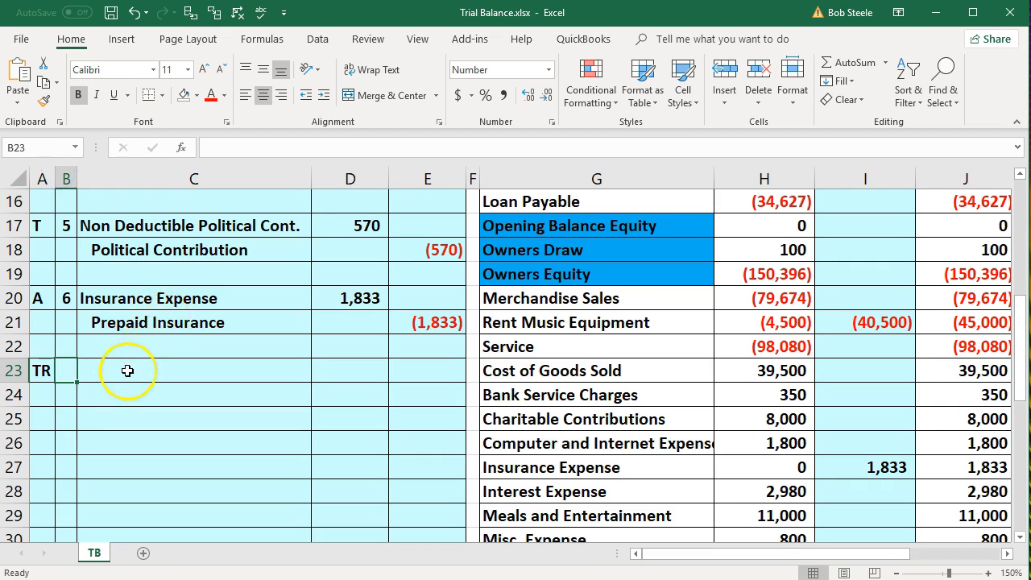
Enter the entry number formula =B20+1 in B23
type("=")
key("Up")
key("Up")
key("Up")
type("+")
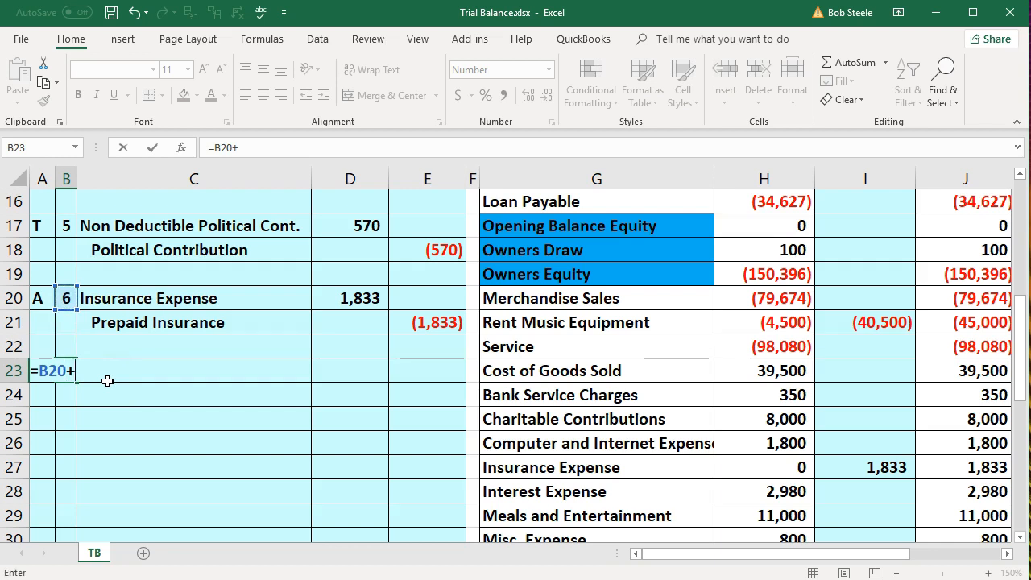
type("1")
key("Left")
type("TR")
key("Return")
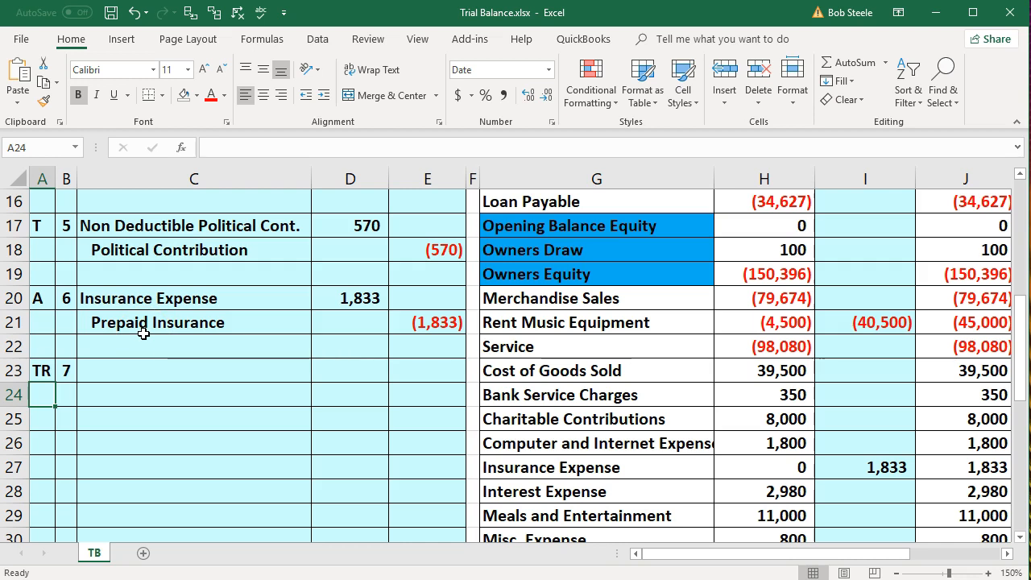
Paste the Prepaid Insurance account name into C23 as a value
right_click(144, 333)
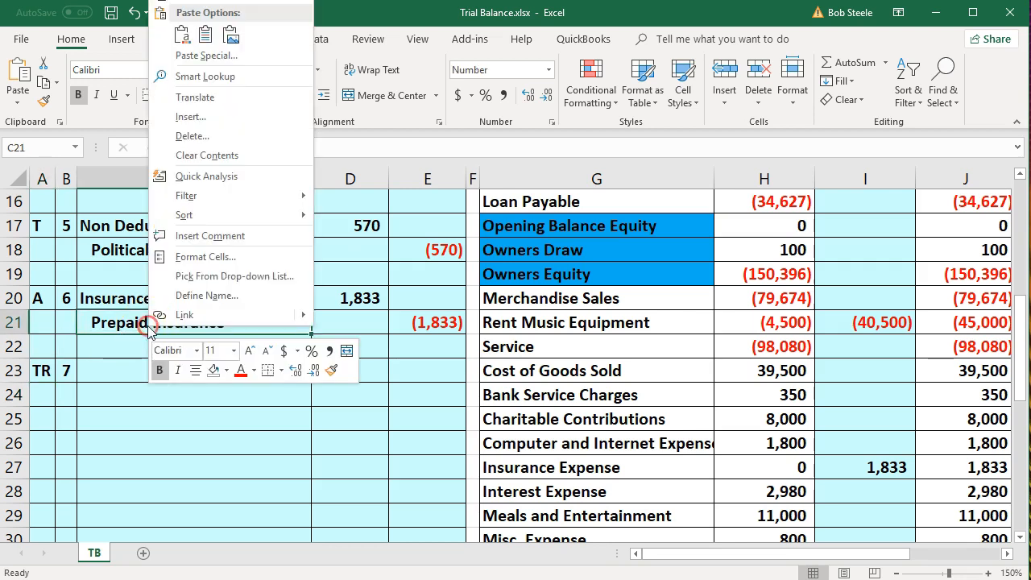
left_click(198, 1)
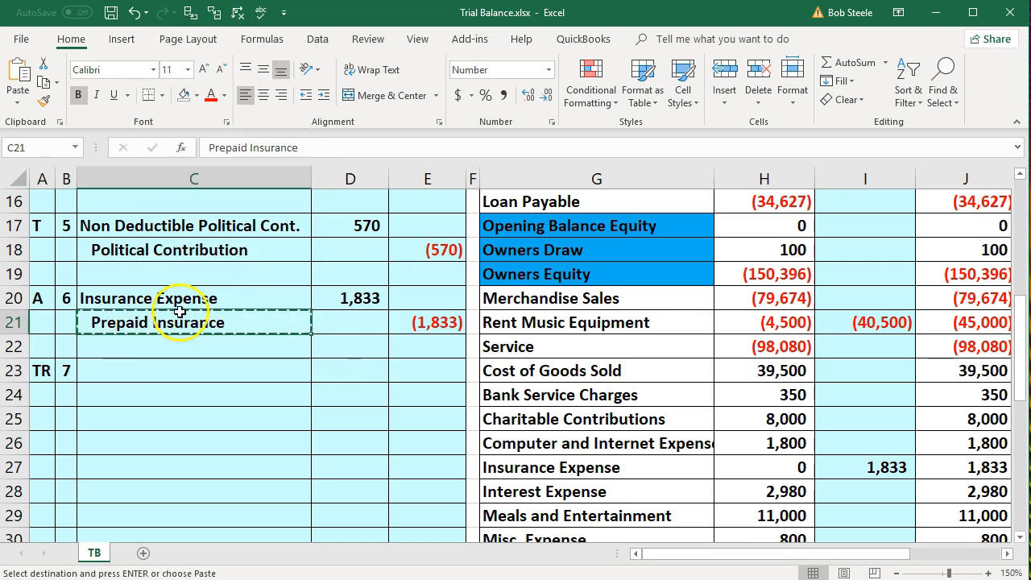
right_click(152, 374)
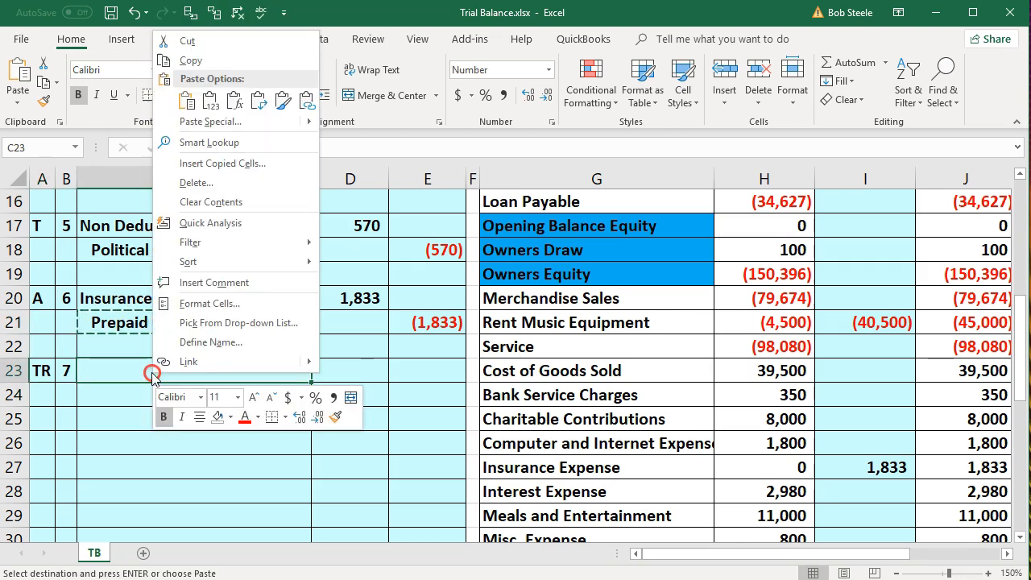
left_click(211, 102)
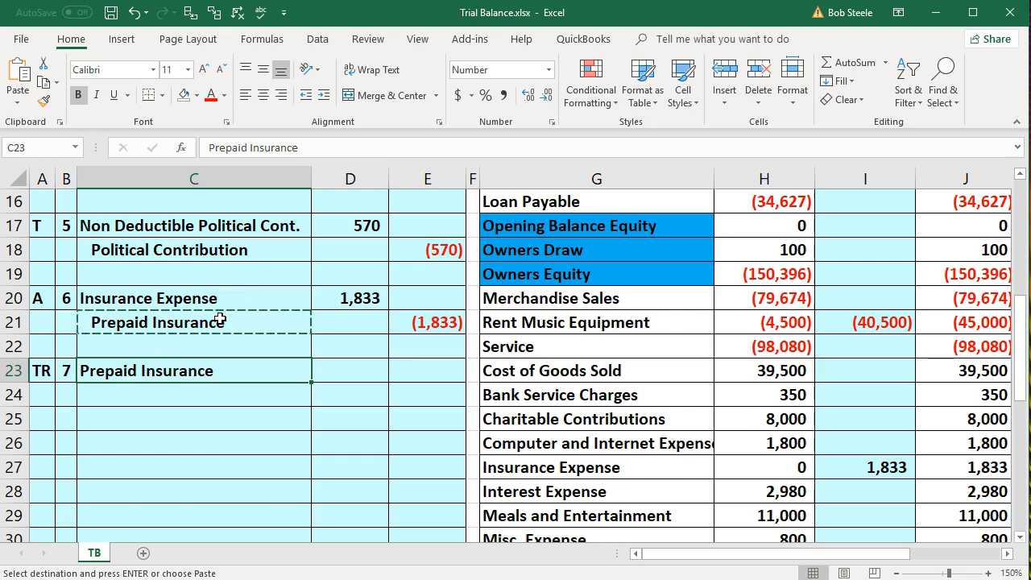
Link D23 to the 1,833 debit above and enter a (1,833) credit as =-D23 in E24
left_click(354, 369)
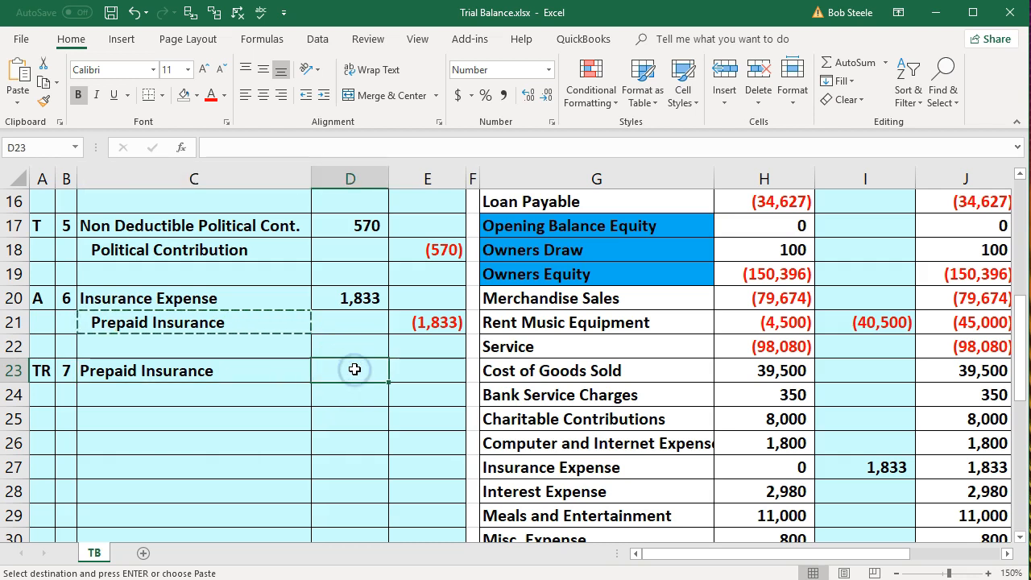
type("=")
key("Up")
key("Up")
key("Up")
key("Return")
key("Right")
type("-")
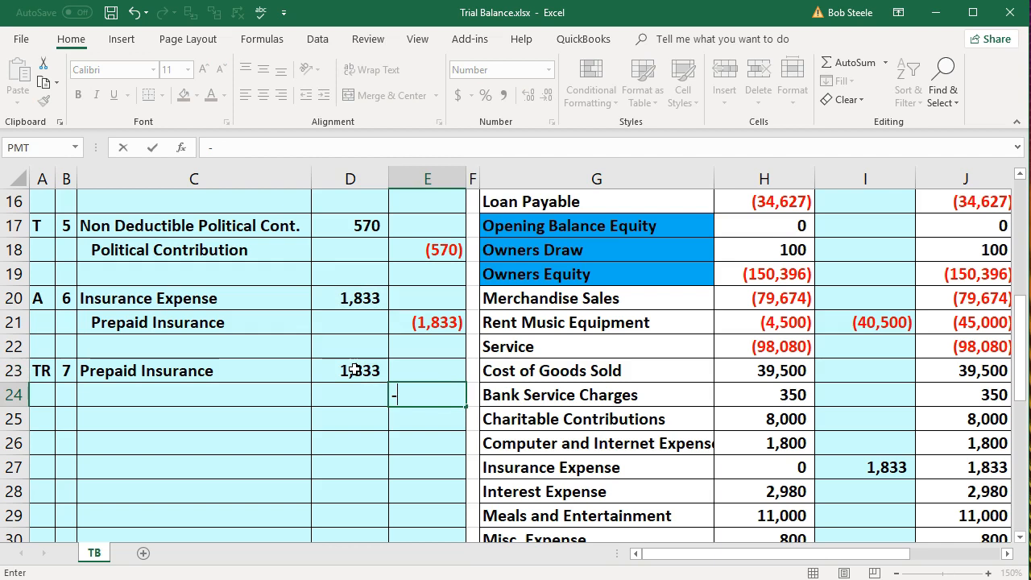
left_click(354, 369)
key("Return")
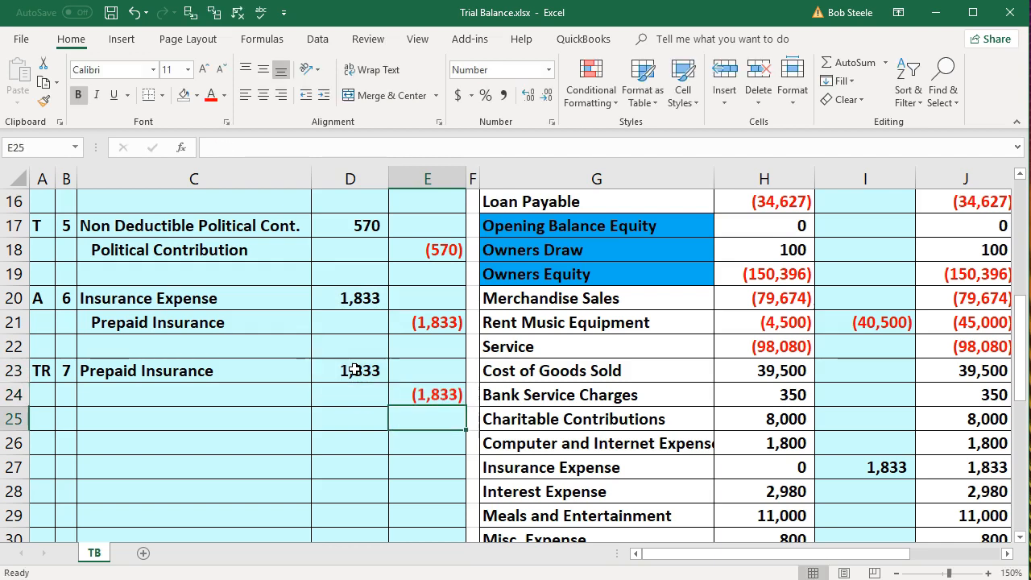
left_click(194, 295)
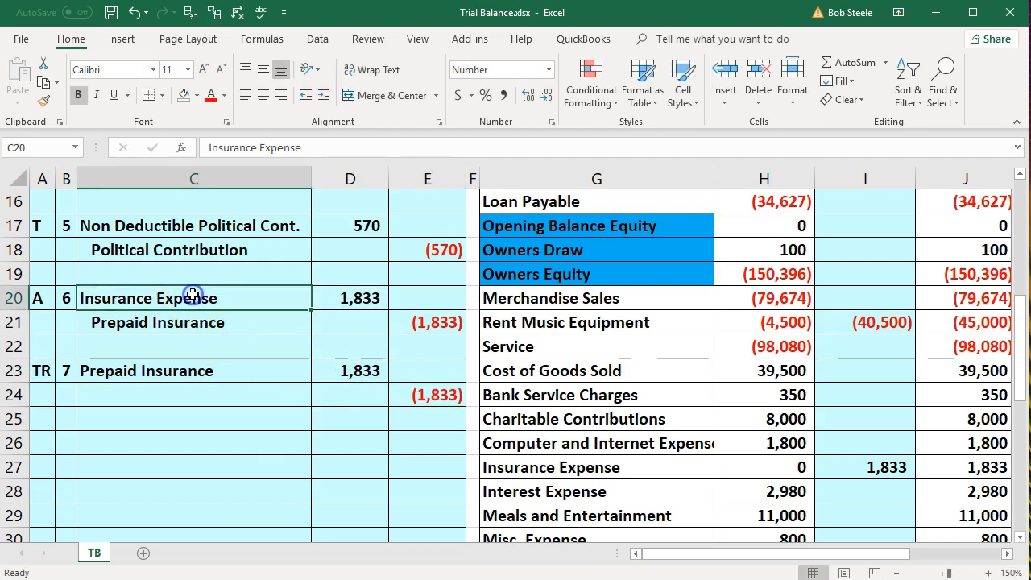
Paste Insurance Expense into C24 as a value and indent it as the credit line
right_click(194, 296)
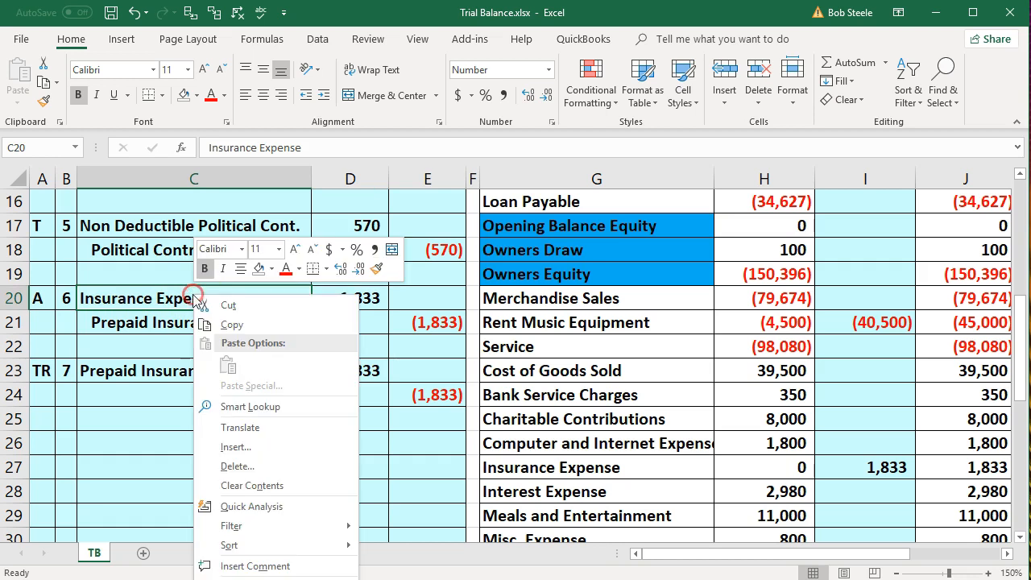
left_click(223, 326)
left_click(203, 390)
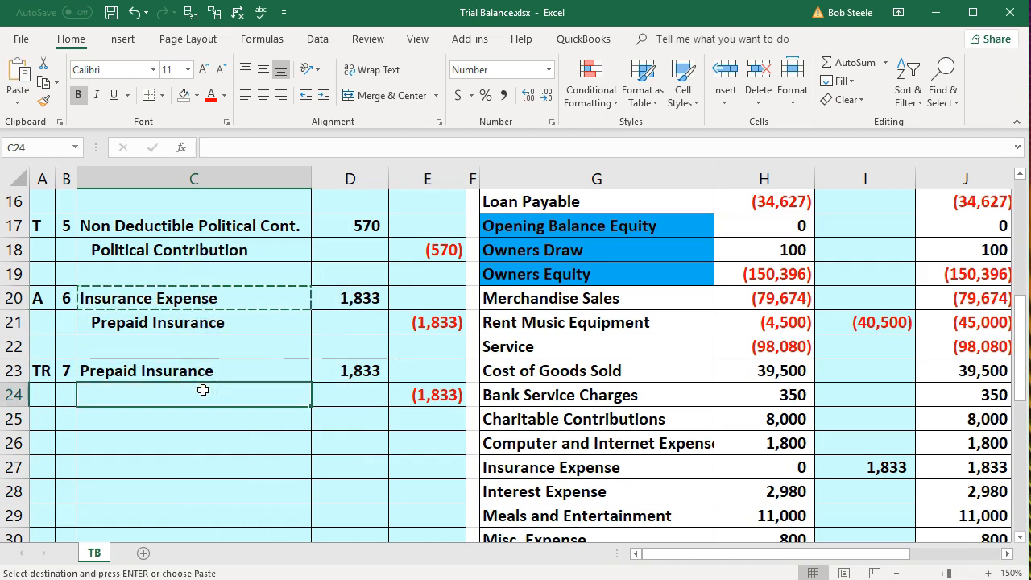
right_click(203, 391)
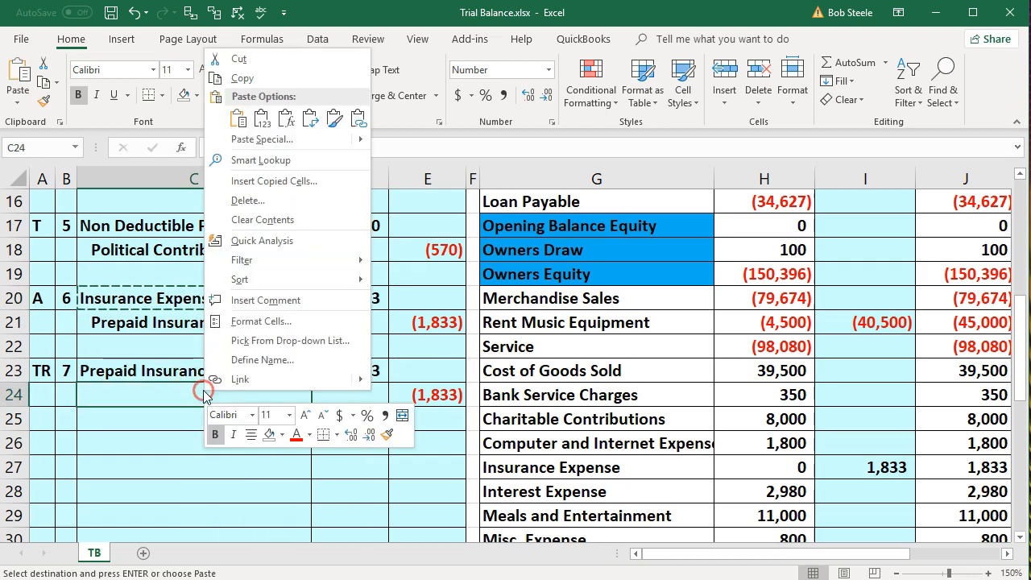
left_click(261, 118)
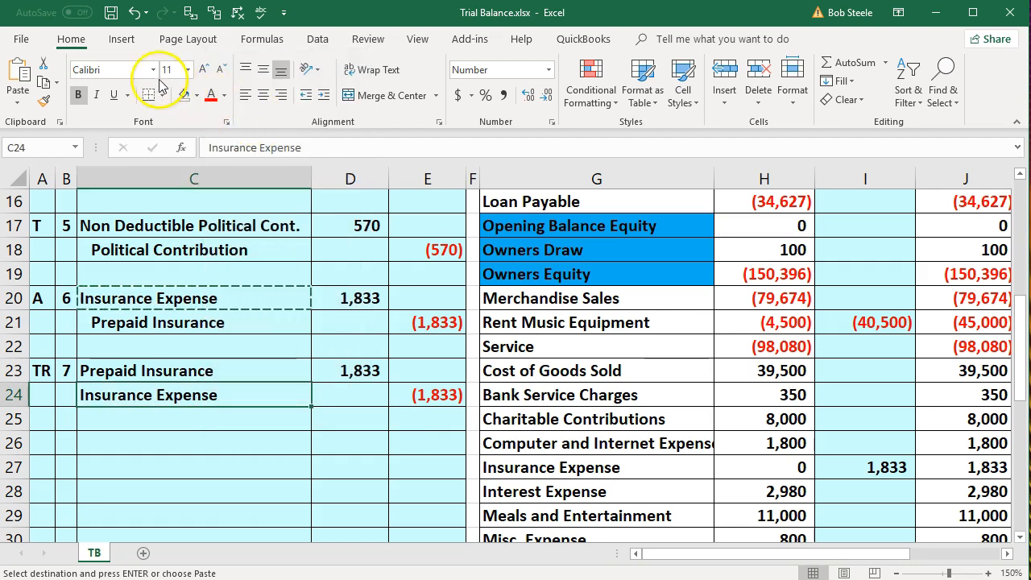
left_click(323, 95)
scroll(357, 398, "down", 1)
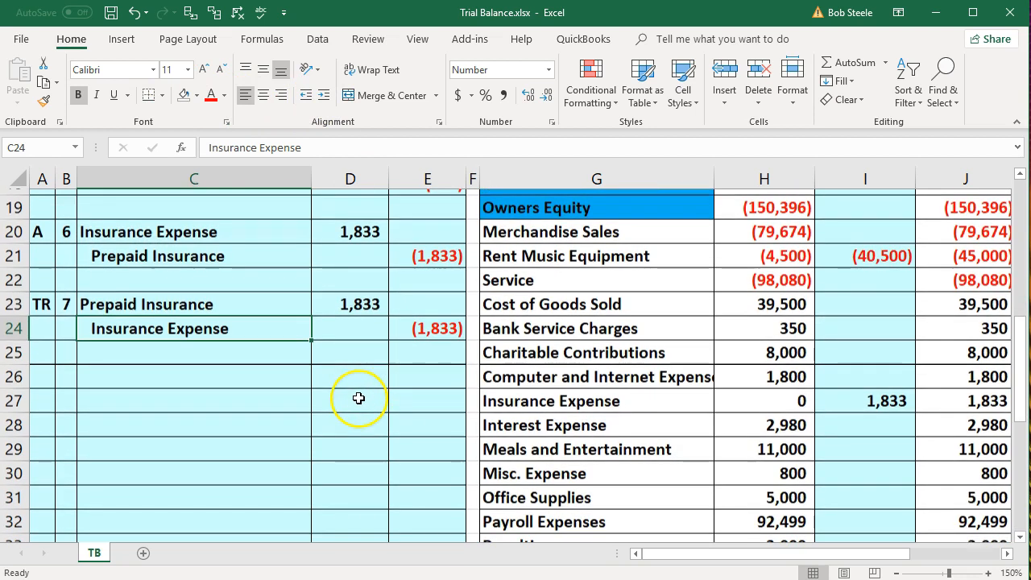
left_click(358, 304)
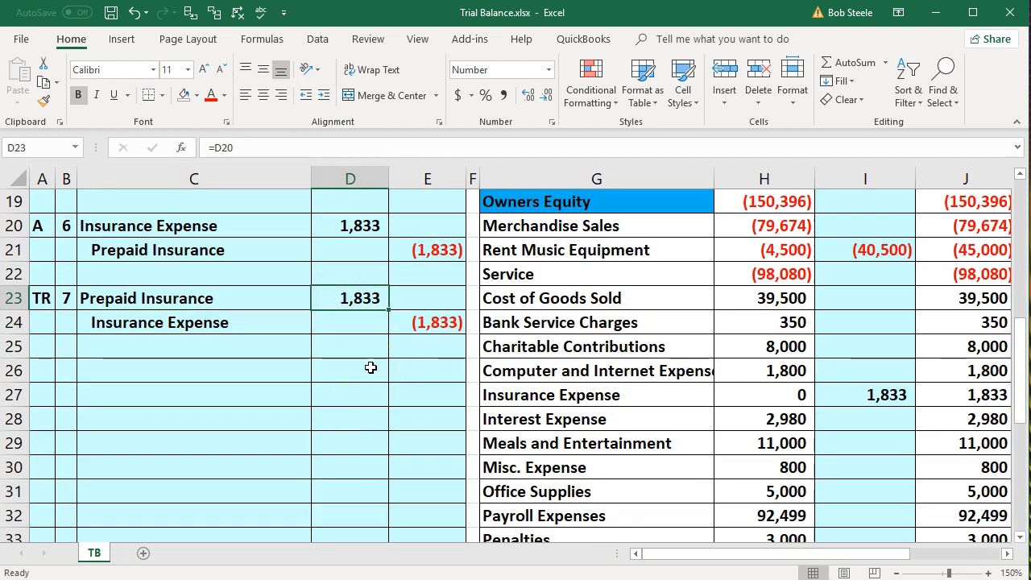
Fill the Prepaid Insurance account name in the trial balance with yellow
key("Right")
key("Right")
key("Right")
key("Right")
key("Right")
key("Right")
key("Right")
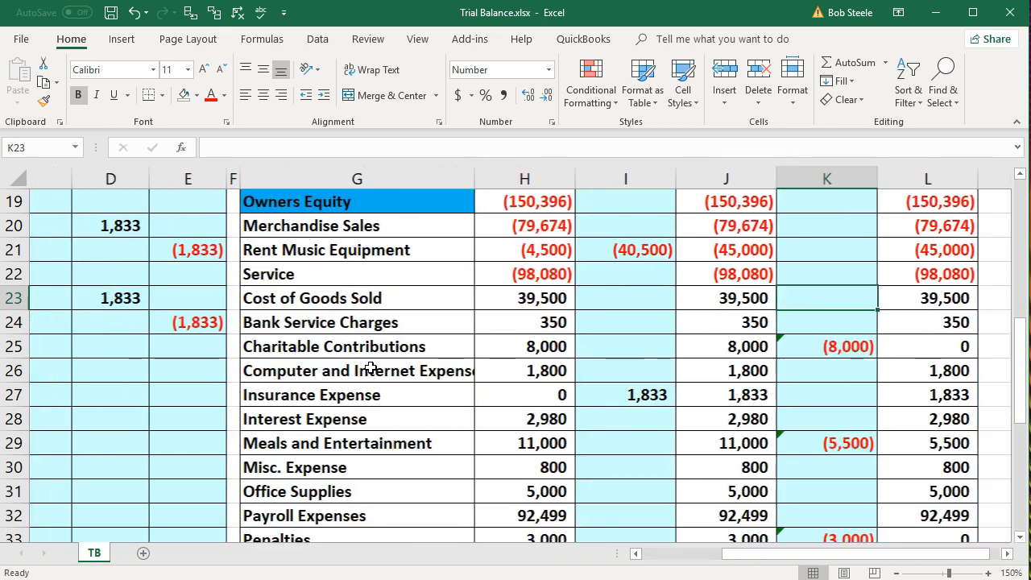
key("Right")
key("Up")
key("Up")
key("Up")
key("Up")
key("Up")
key("Up")
key("Up")
key("Up")
key("Up")
key("Up")
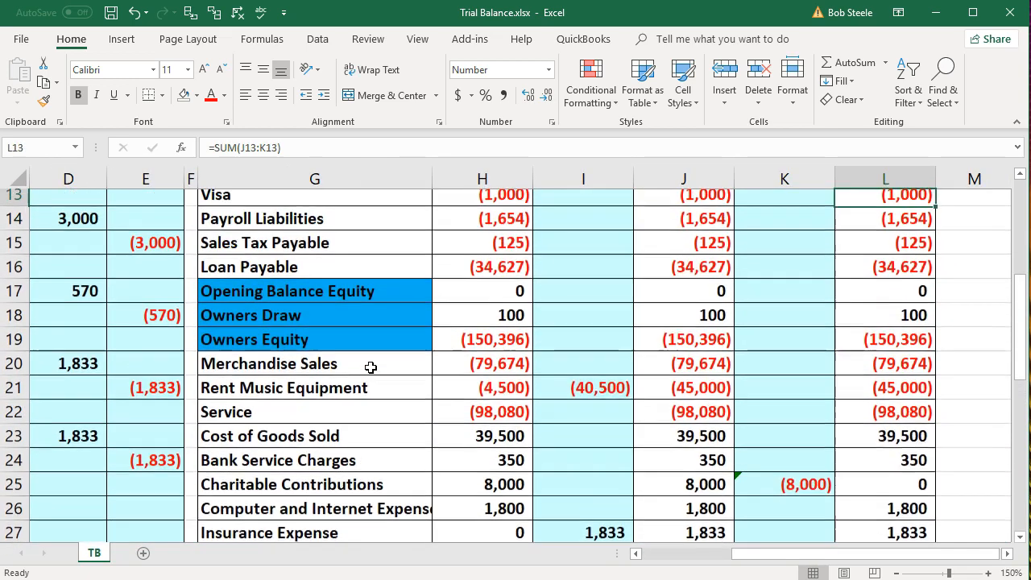
key("Up")
key("Up")
key("Up")
key("Up")
key("Up")
key("Up")
key("Up")
key("Up")
key("Up")
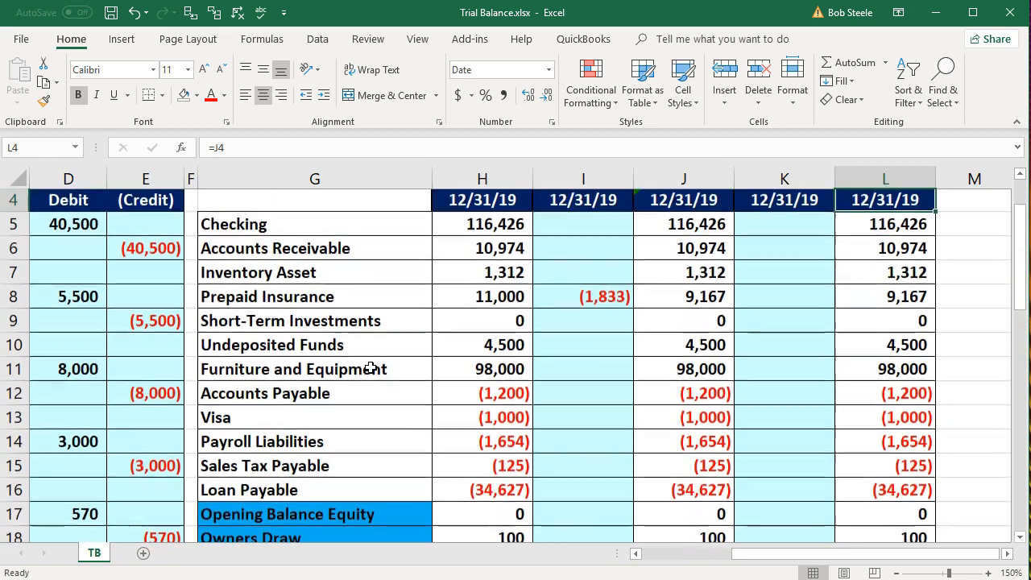
left_click(310, 297)
right_click(314, 297)
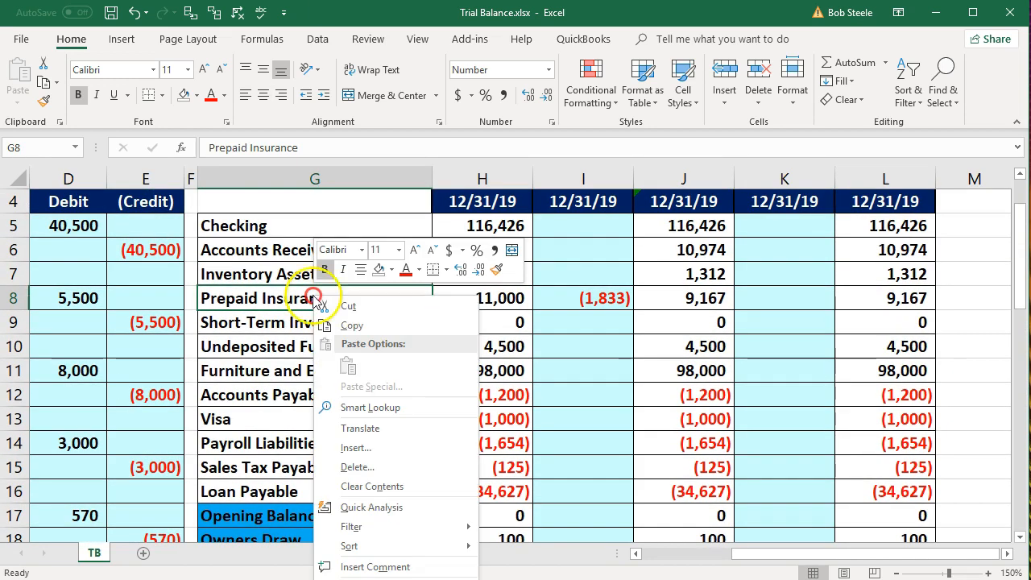
left_click(393, 270)
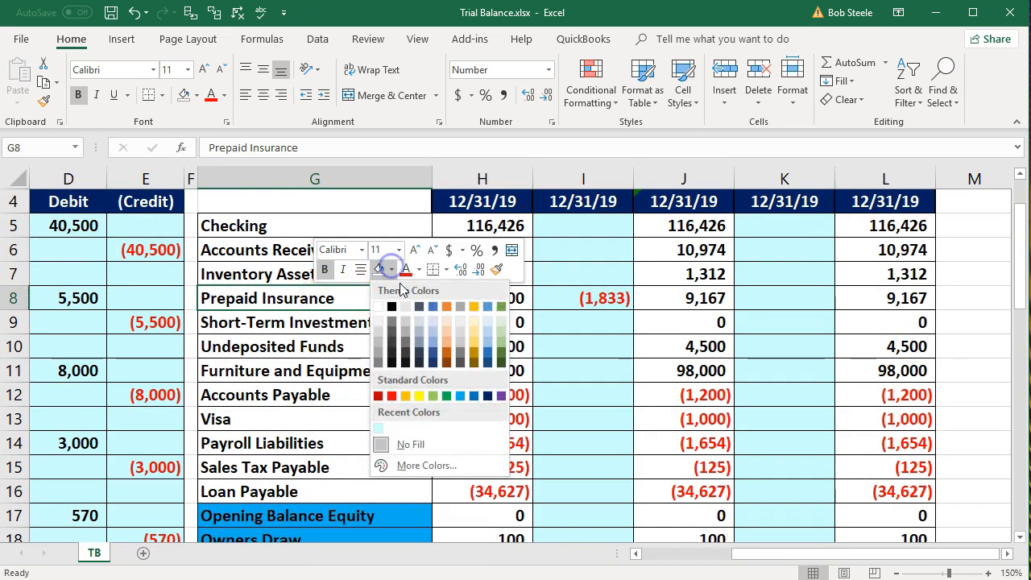
left_click(418, 392)
Set Prepaid Insurance's tax adjustment to =D23, the 1,833 debit
left_click(800, 300)
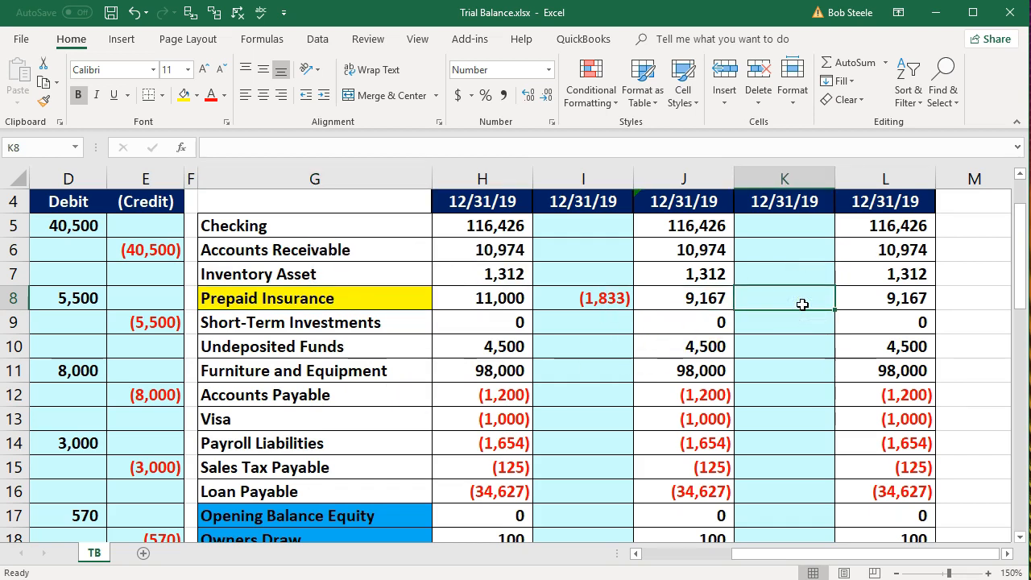
type("=")
key("Left")
key("Home")
key("Down")
key("Down")
key("Down")
key("Down")
key("Down")
key("Down")
key("Down")
key("Down")
key("Down")
key("Down")
key("Down")
key("Down")
key("Down")
key("Down")
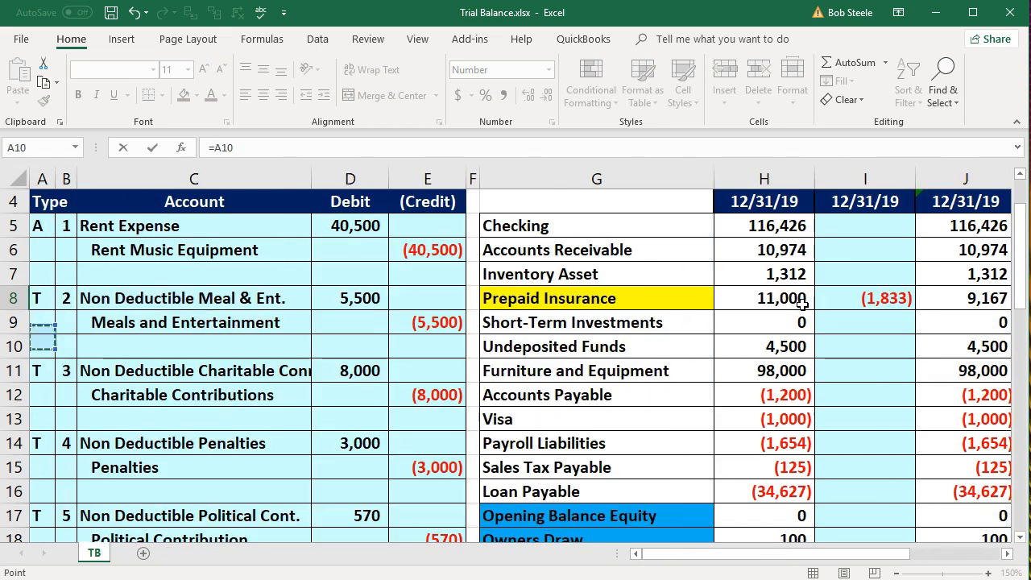
key("Down")
key("Down")
key("Down")
key("Down")
key("Down")
key("Right")
key("Right")
key("Right")
key("Right")
key("Up")
key("Up")
key("Up")
key("Up")
key("Left")
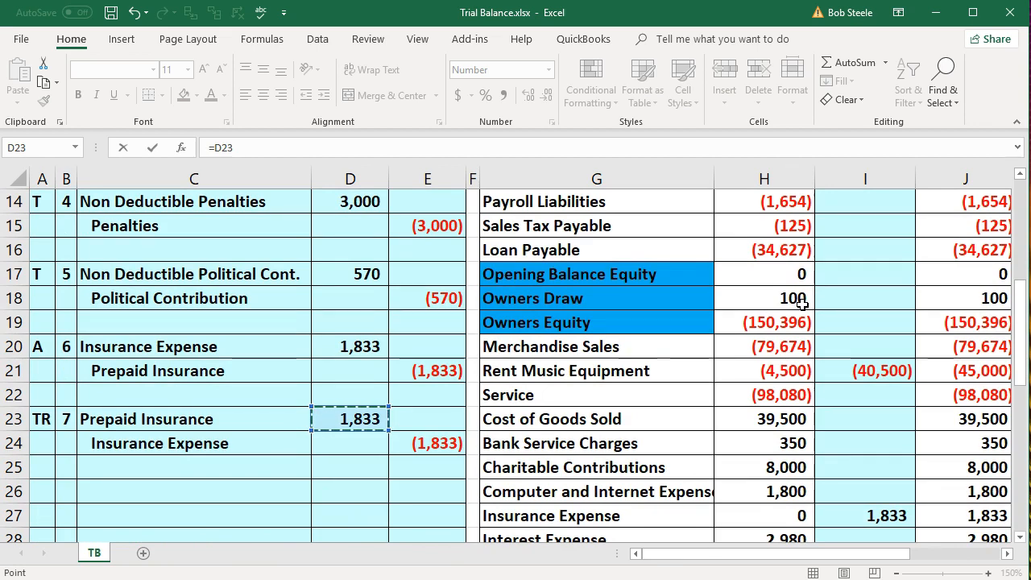
key("Tab")
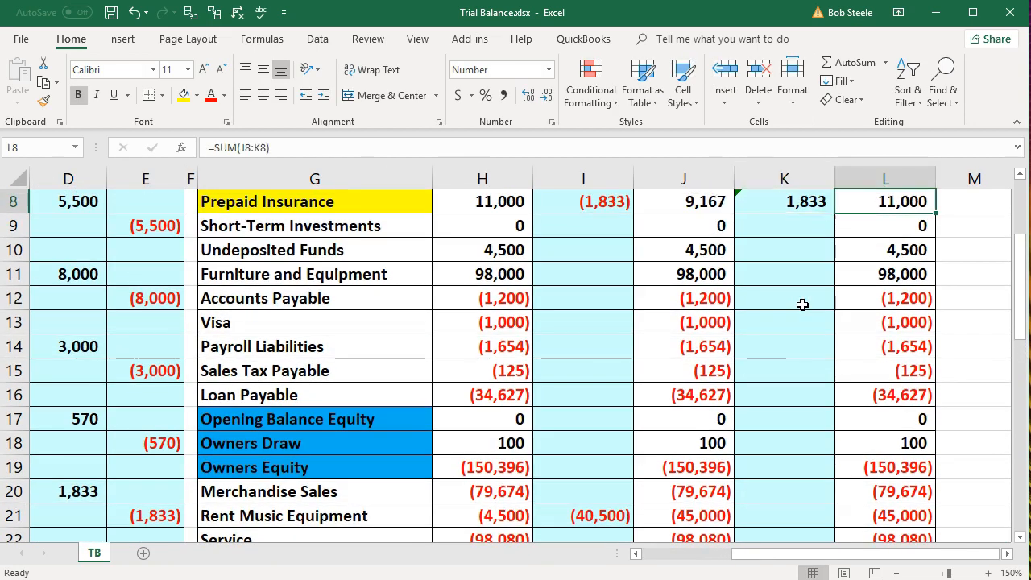
Fill the Insurance Expense account name in the trial balance with yellow
scroll(802, 303, "up", 1)
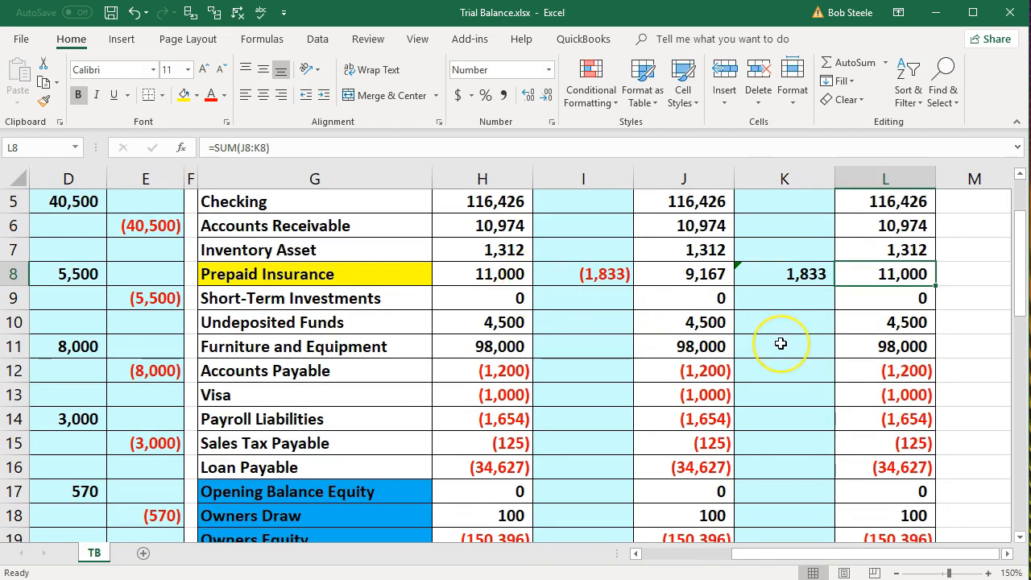
scroll(781, 344, "down", 2)
scroll(780, 344, "down", 3)
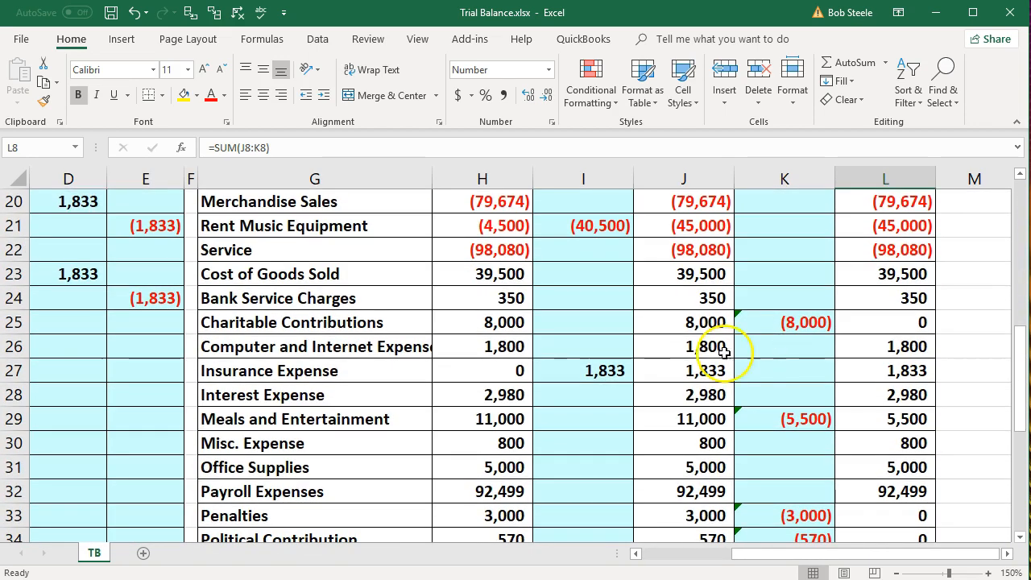
left_click(319, 375)
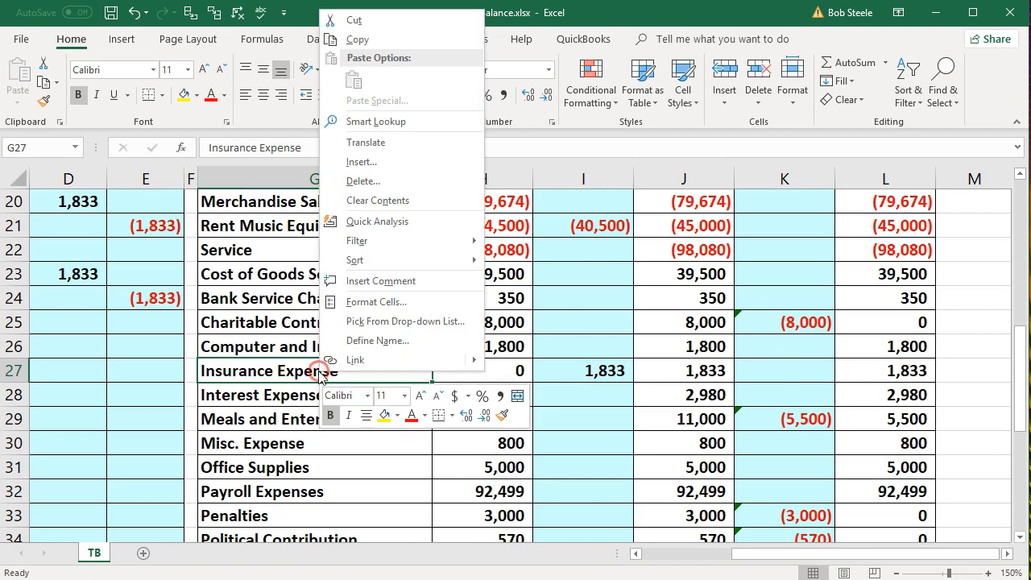
left_click(385, 415)
Set Insurance Expense's tax adjustment to =E24, the (1,833) credit
left_click(772, 372)
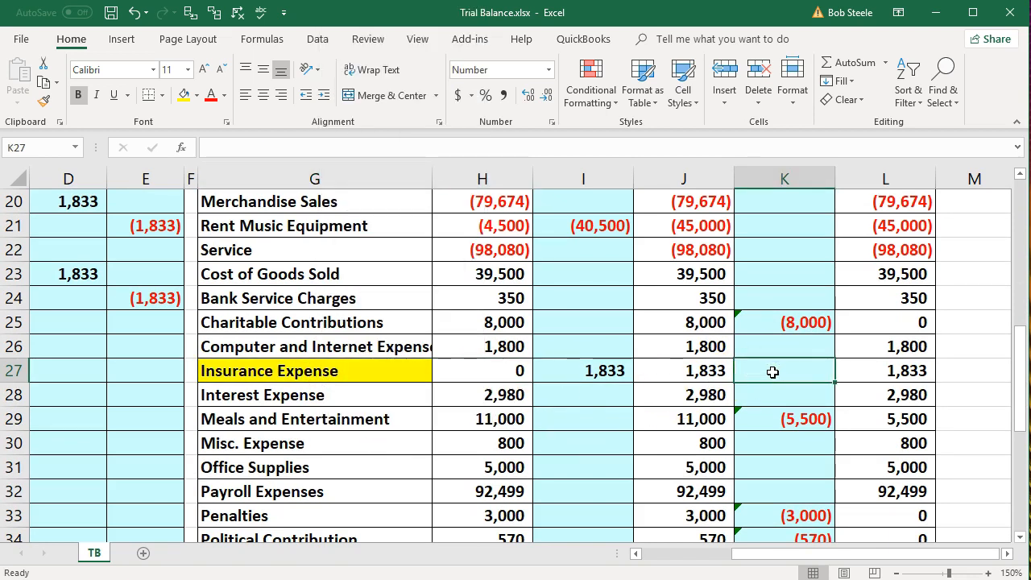
type("=")
key("Left")
key("Left")
key("Left")
key("Left")
key("Left")
key("Left")
key("Left")
key("Left")
key("Left")
key("Left")
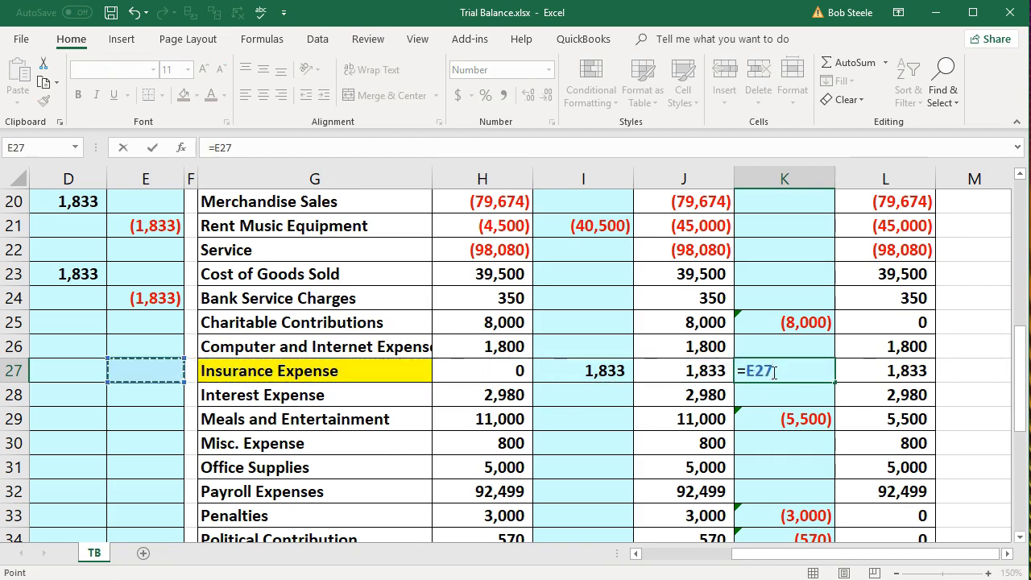
key("Up")
key("Up")
key("Up")
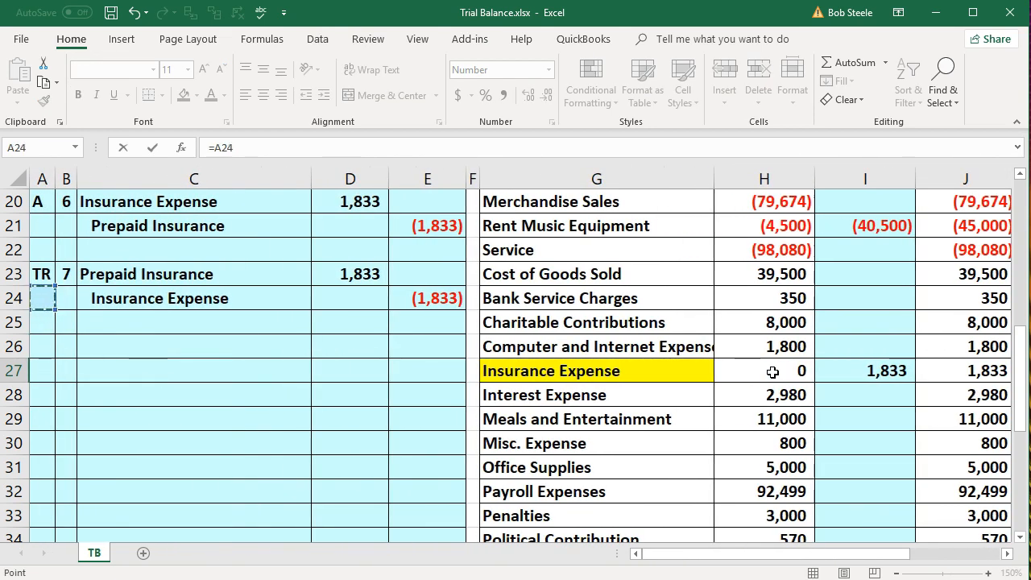
key("Right")
key("Right")
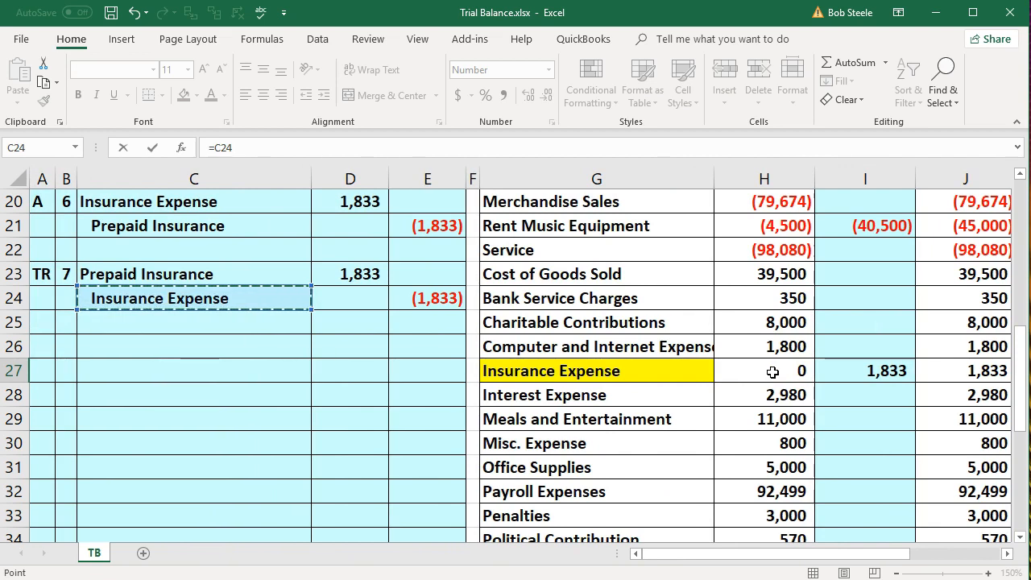
key("Right")
key("Right")
key("Return")
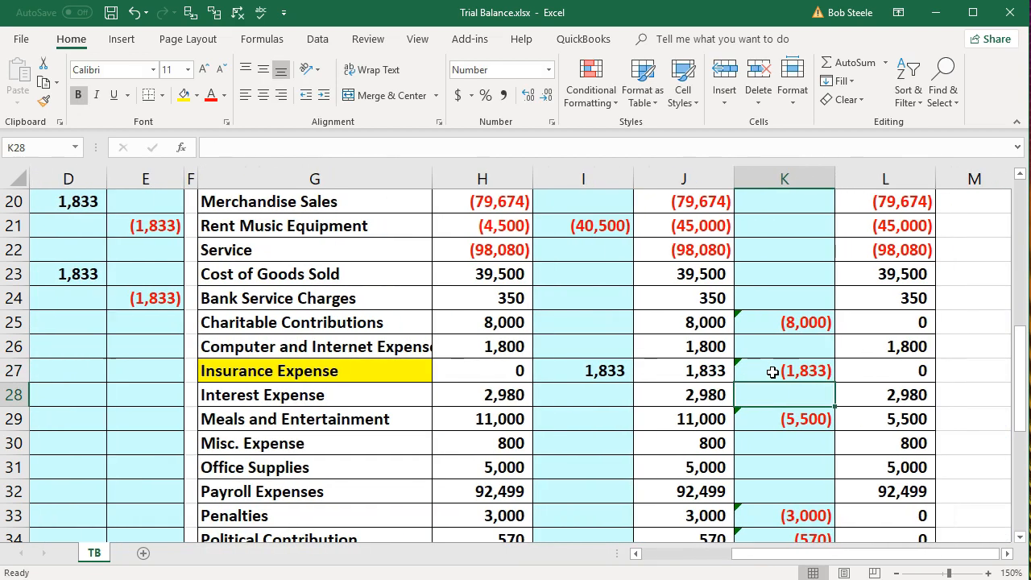
key("Right")
key("Up")
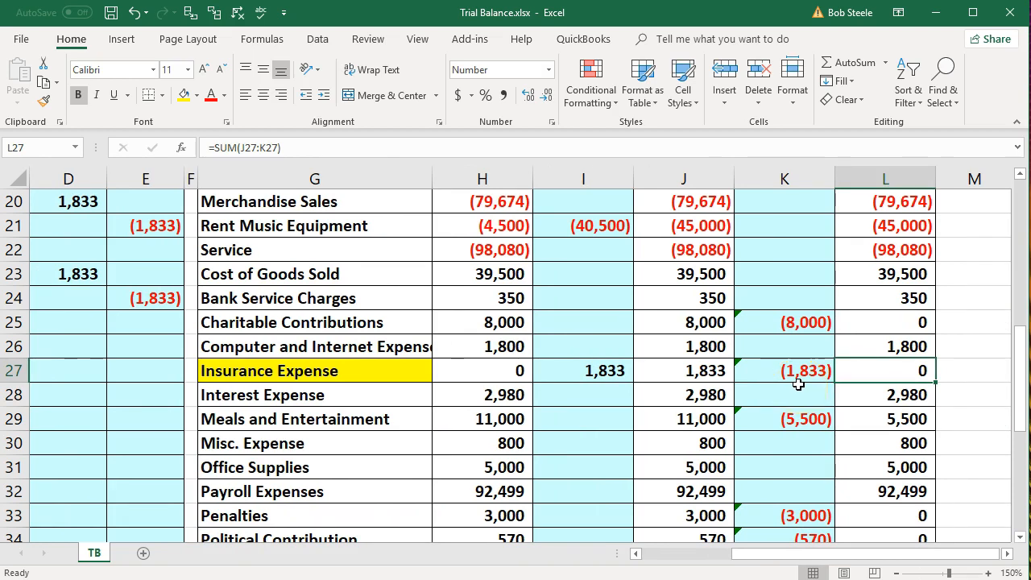
Review the Insurance Expense subtotal and 11,000 Prepaid Insurance balance, then scroll to row 26
left_click(688, 370)
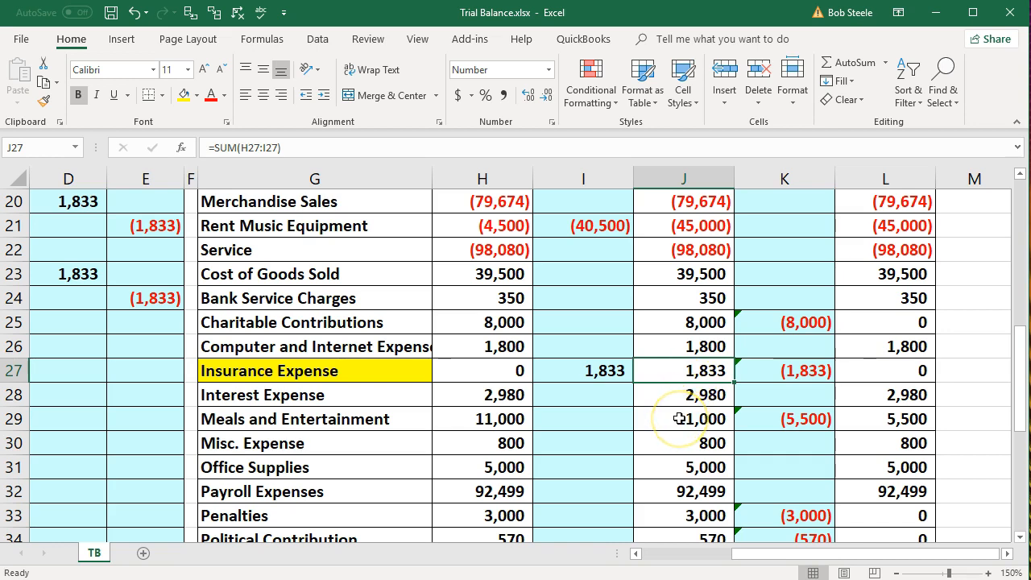
scroll(679, 418, "up", 5)
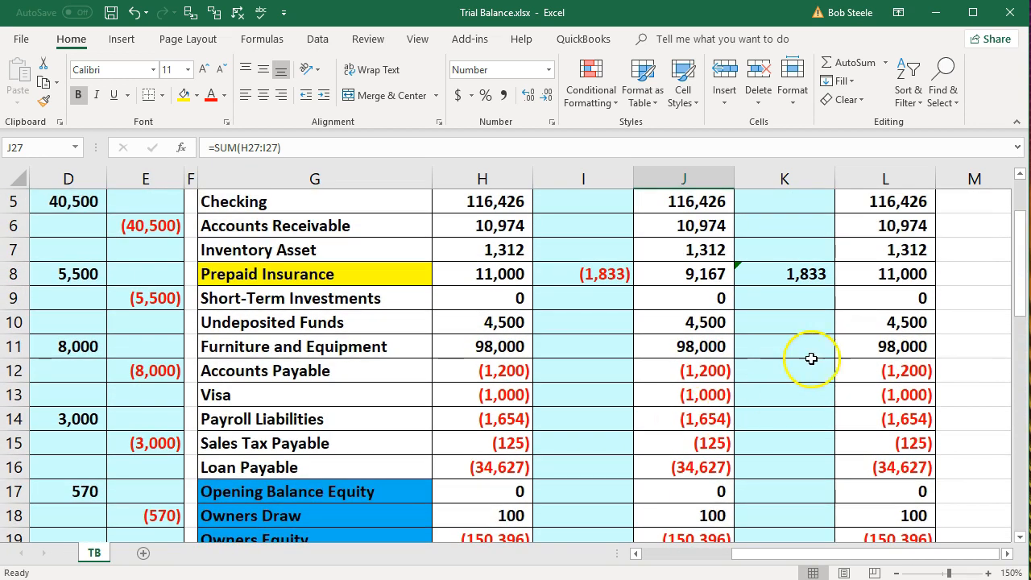
left_click(864, 277)
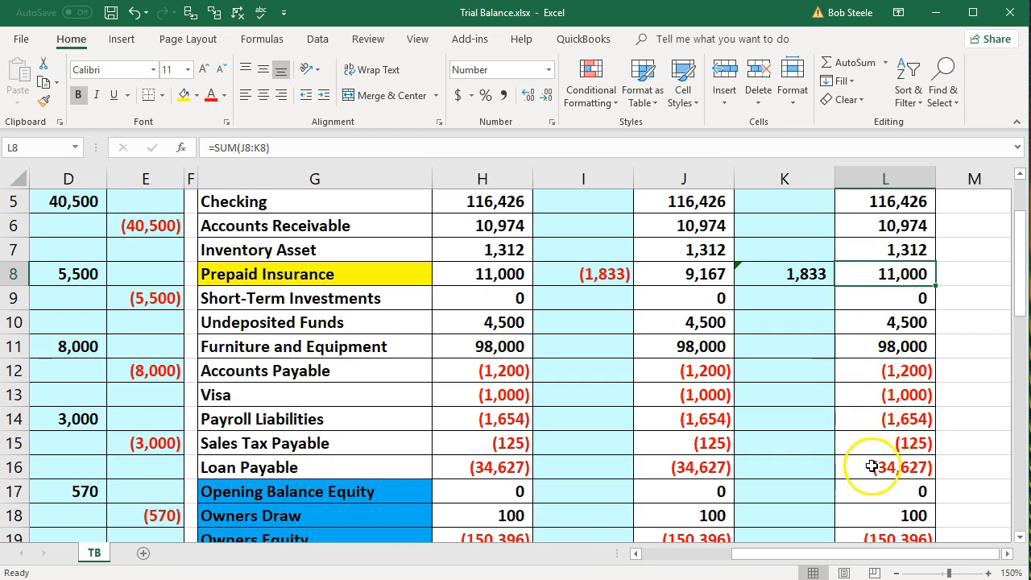
left_click_drag(851, 552, 771, 569)
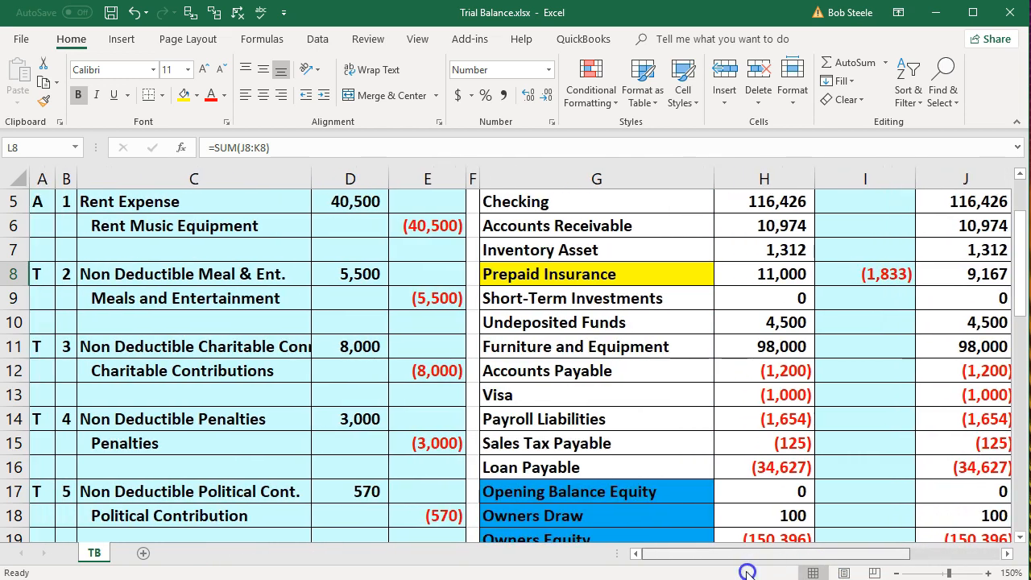
scroll(214, 447, "down", 3)
scroll(210, 445, "down", 1)
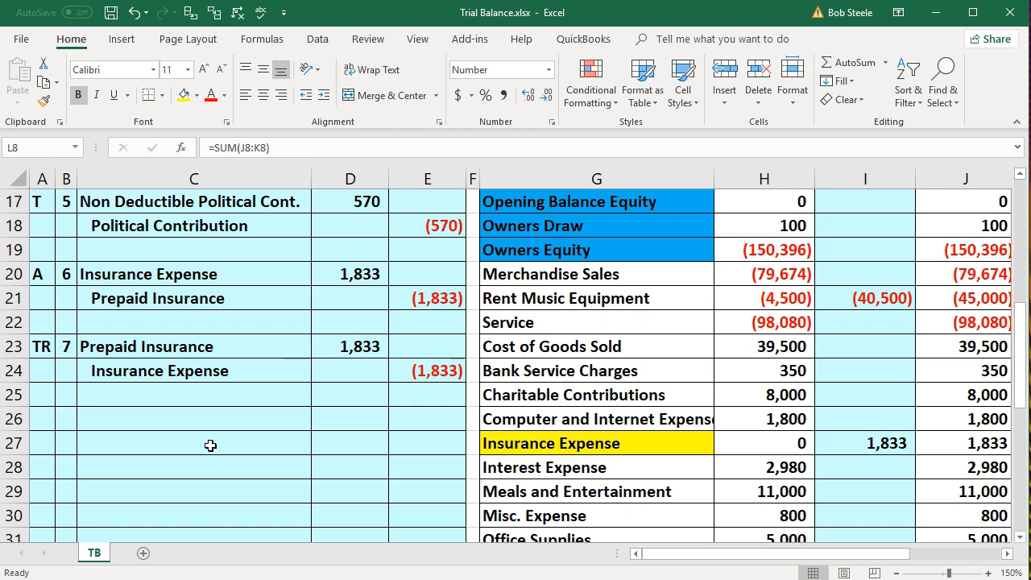
Type T in A26 and paste Insurance Expense and Prepaid Insurance as values into C26:C27
left_click(47, 416)
type("T")
key("Tab")
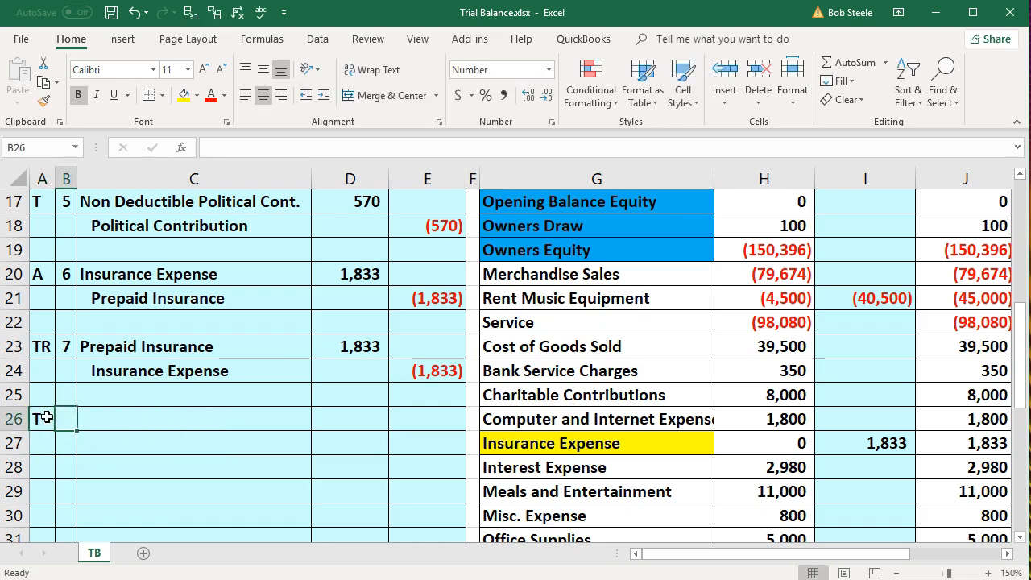
left_click_drag(167, 274, 168, 294)
right_click(169, 274)
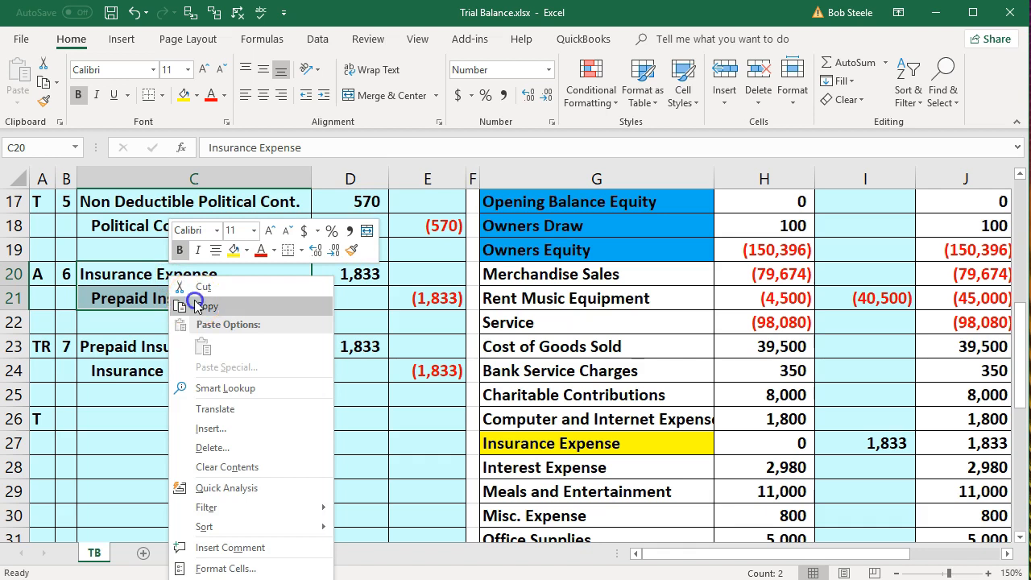
left_click(194, 306)
left_click(150, 415)
right_click(149, 415)
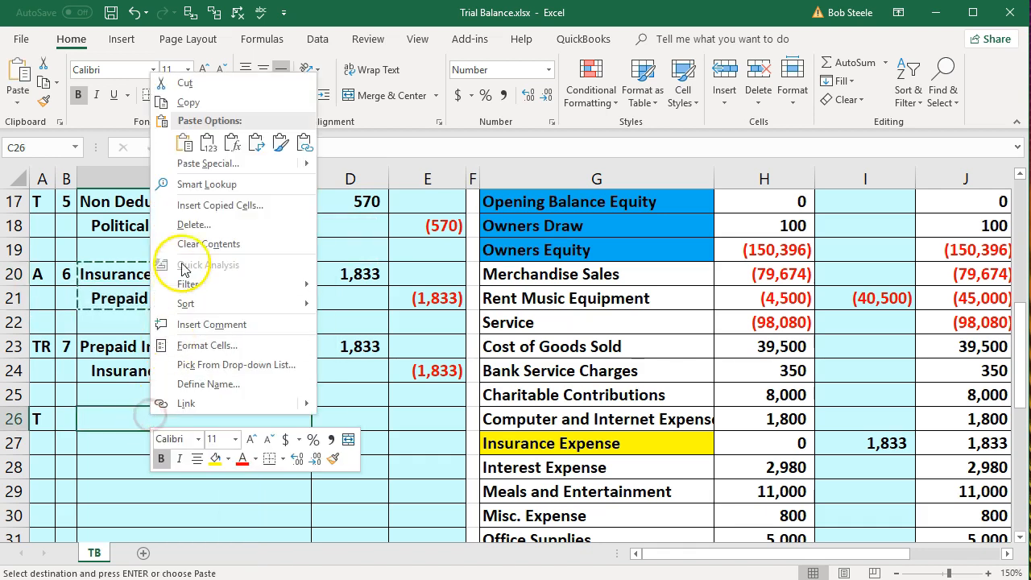
left_click(209, 144)
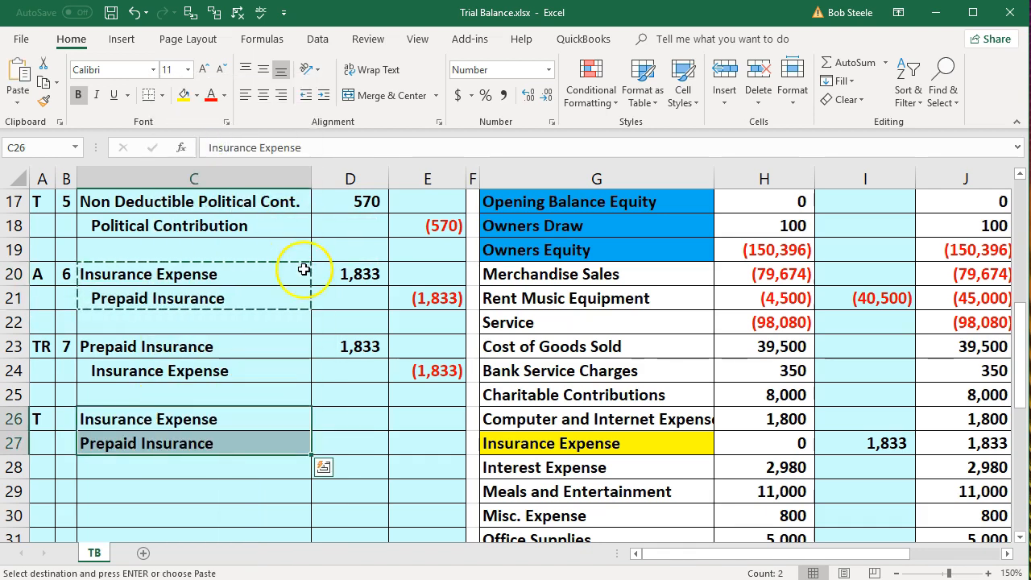
Enter an 11,000 debit in D26, a =-D26 credit in E27, and indent Prepaid Insurance
left_click(338, 414)
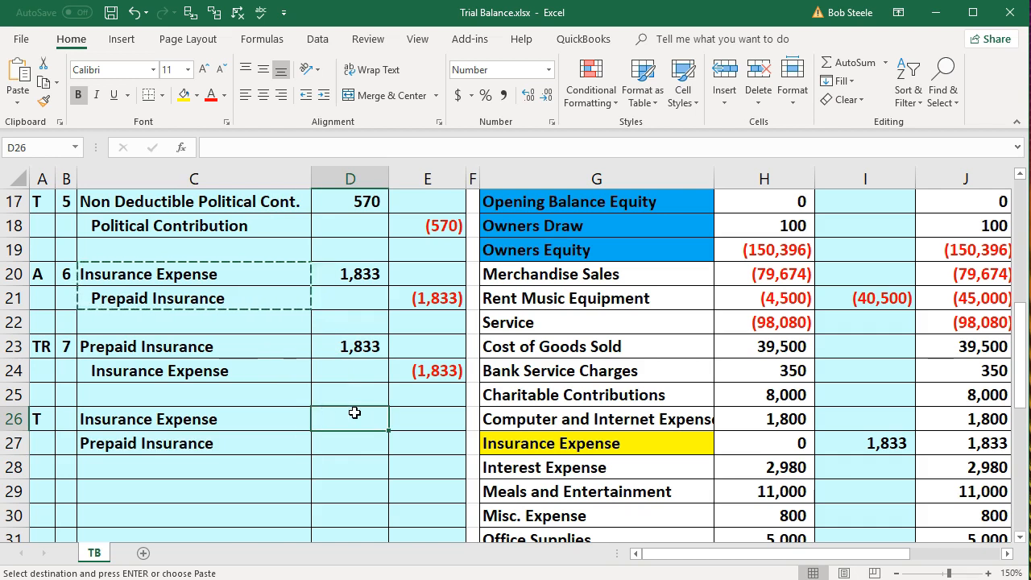
type("11,000")
key("Return")
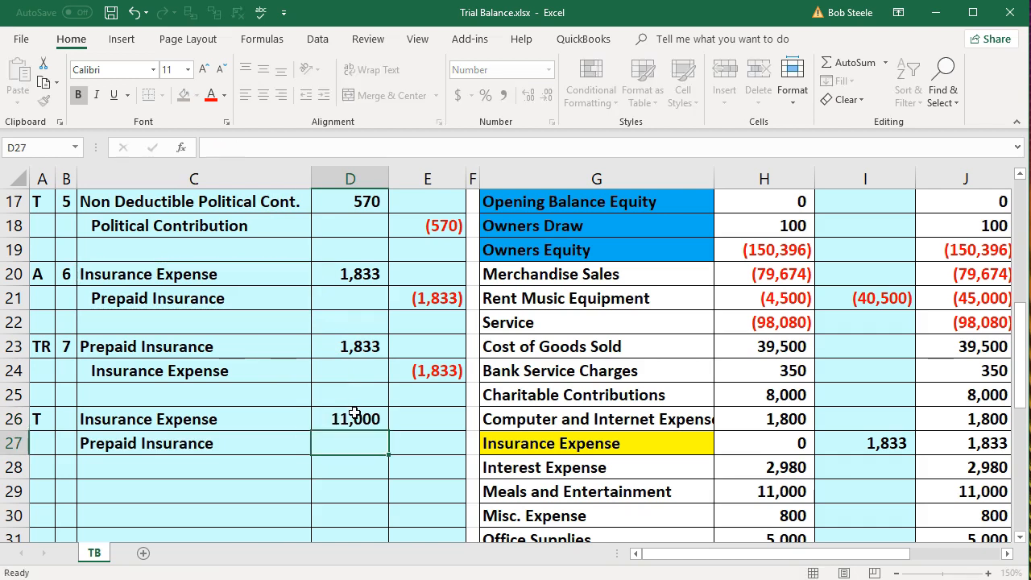
key("Right")
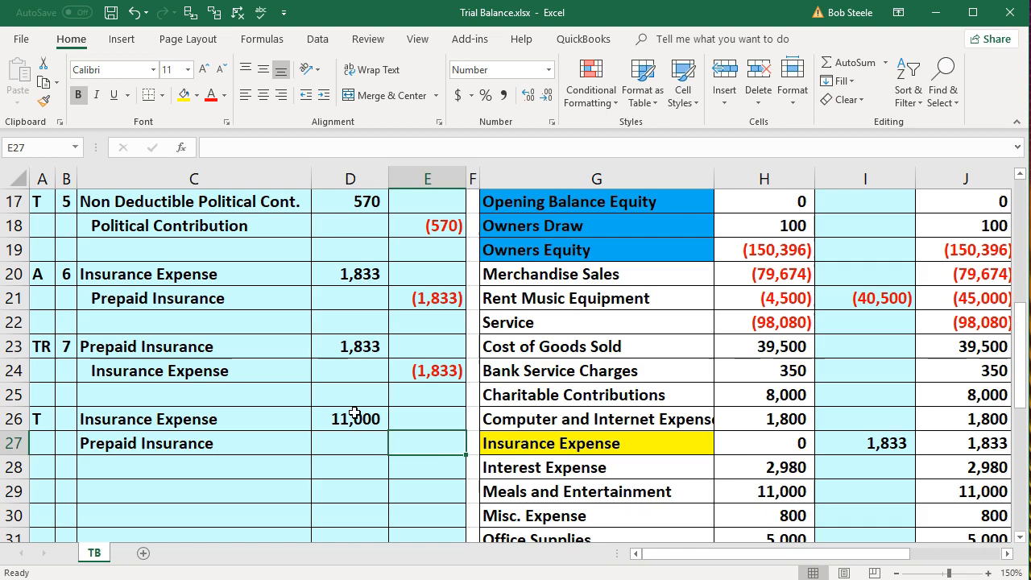
type("-")
left_click(354, 413)
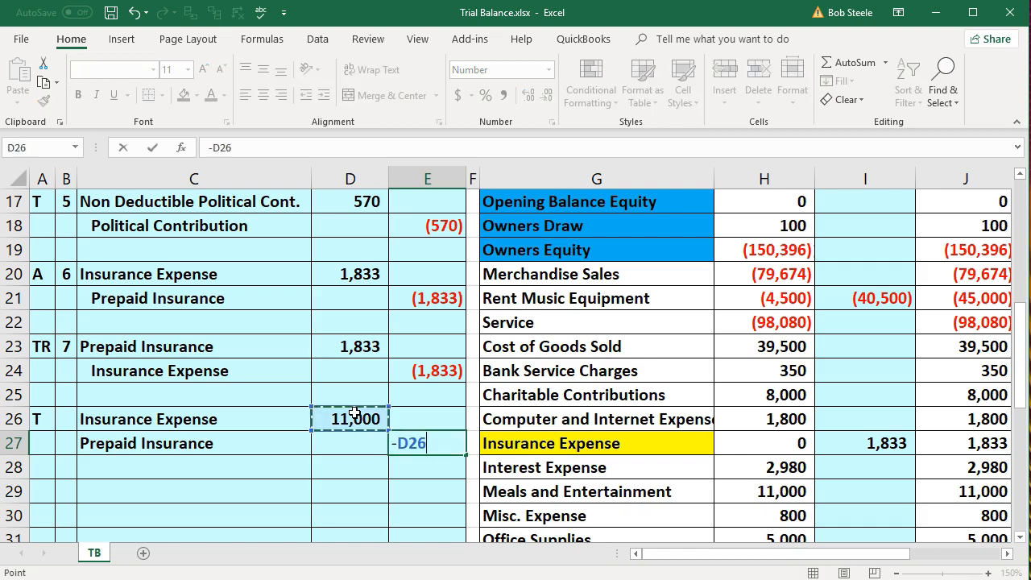
key("Return")
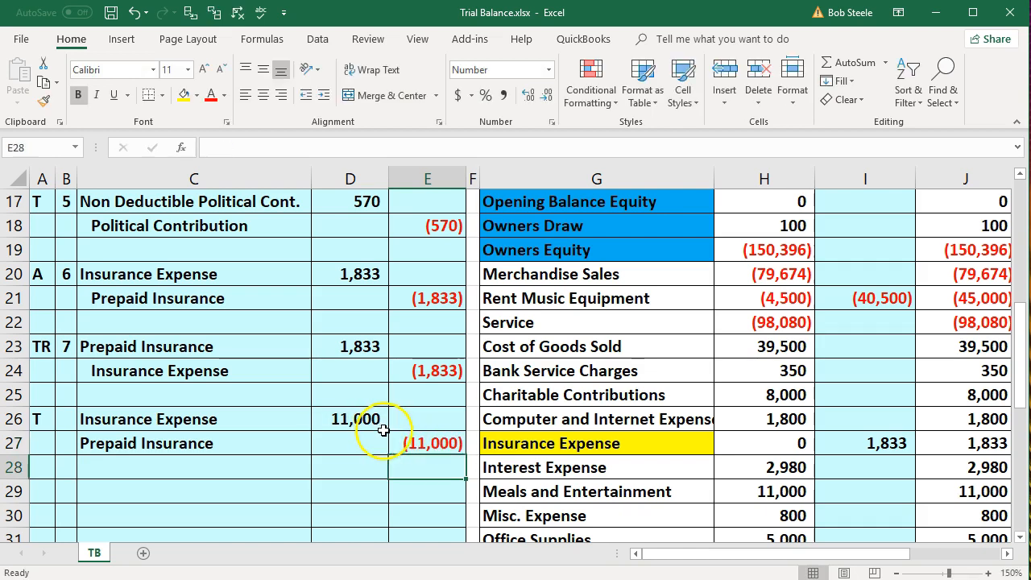
left_click(253, 446)
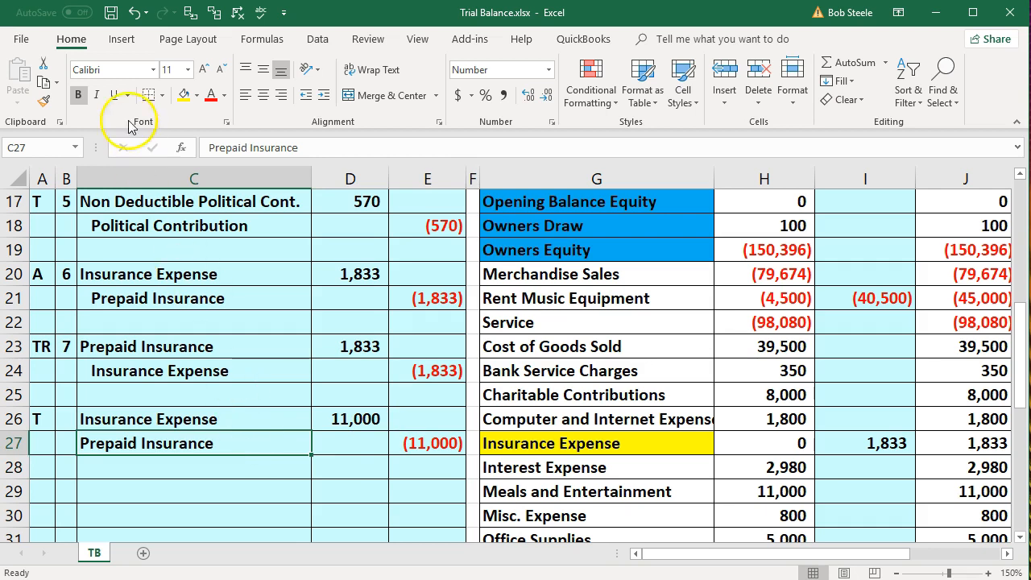
left_click(323, 95)
Number the entry 8 with =B23+1 in B26
scroll(384, 278, "down", 1)
left_click_drag(290, 344, 341, 347)
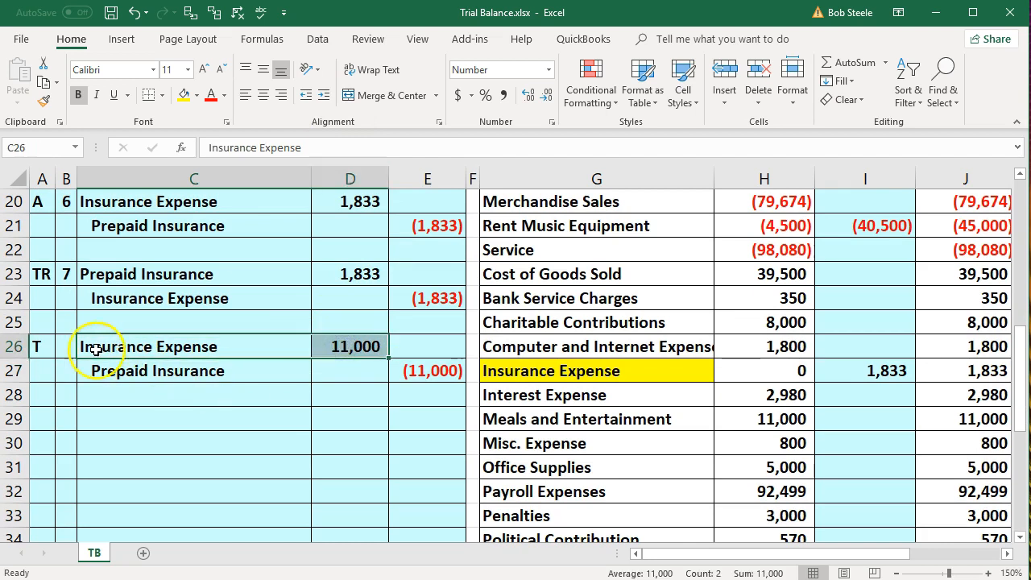
left_click(63, 346)
type("=")
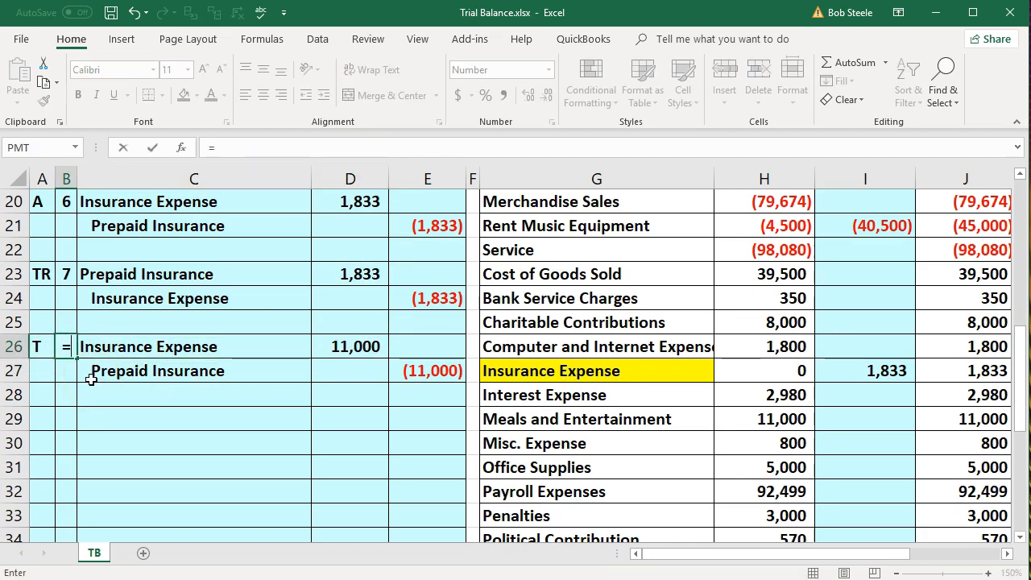
key("Up")
key("Up")
key("Up")
type("+")
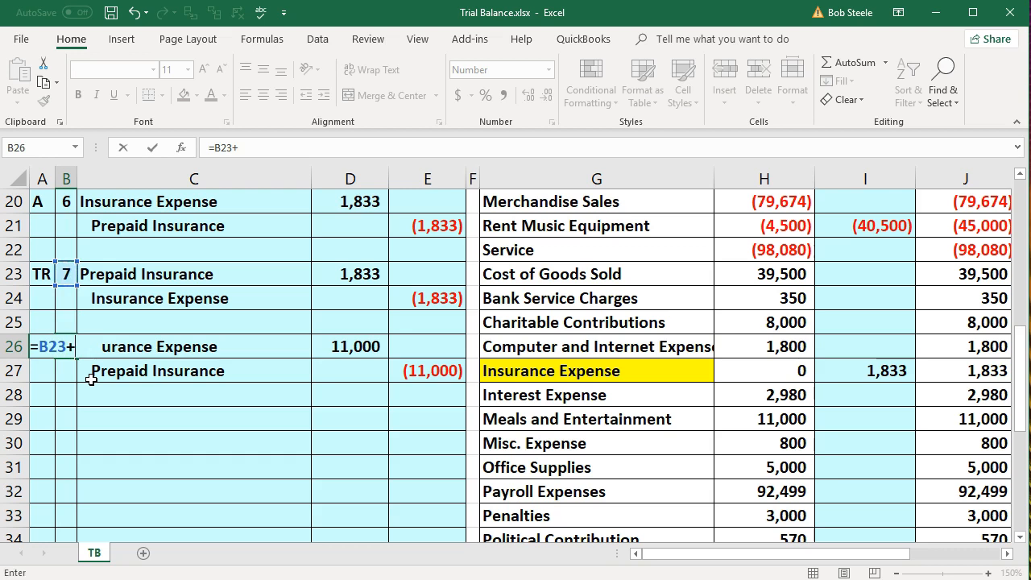
type("1")
key("Return")
key("Right")
key("Up")
key("Right")
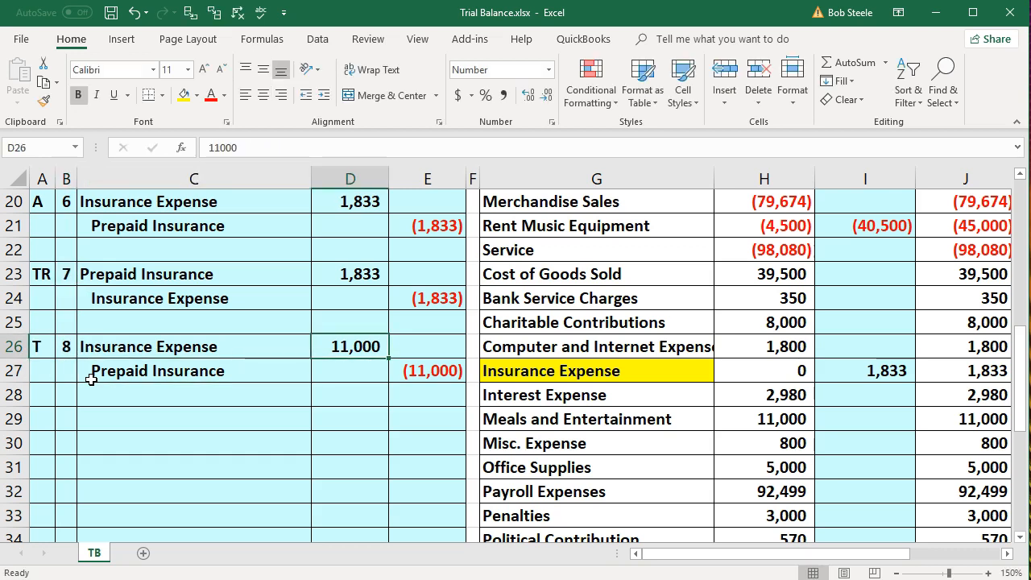
left_click_drag(617, 366, 765, 377)
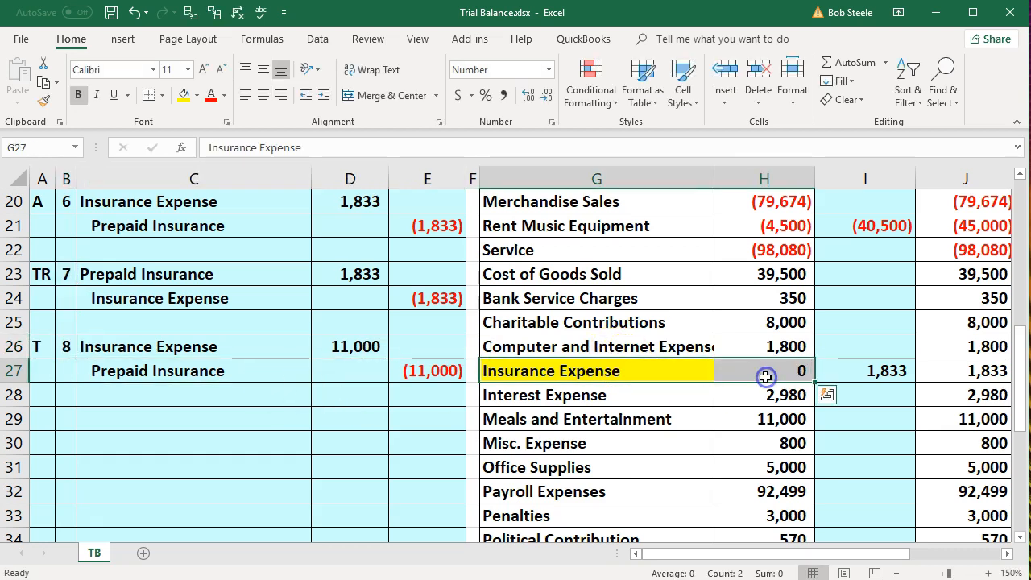
key("Right")
key("Right")
key("Right")
key("Right")
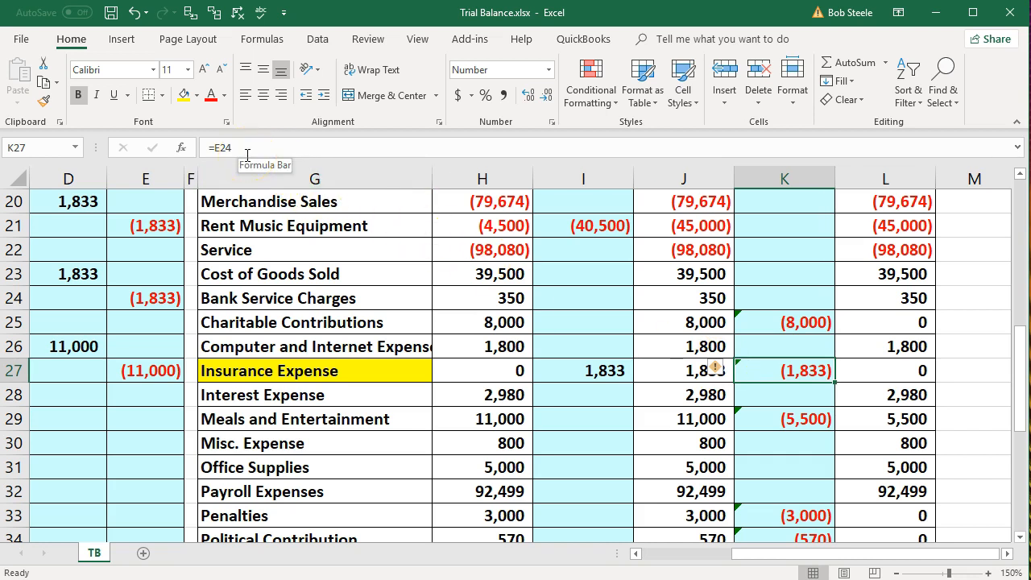
Change the Insurance Expense adjustment formula to =E24+D26, giving 9,167
double_click(804, 371)
left_click(786, 366)
type("+")
left_click(169, 391)
key("Left")
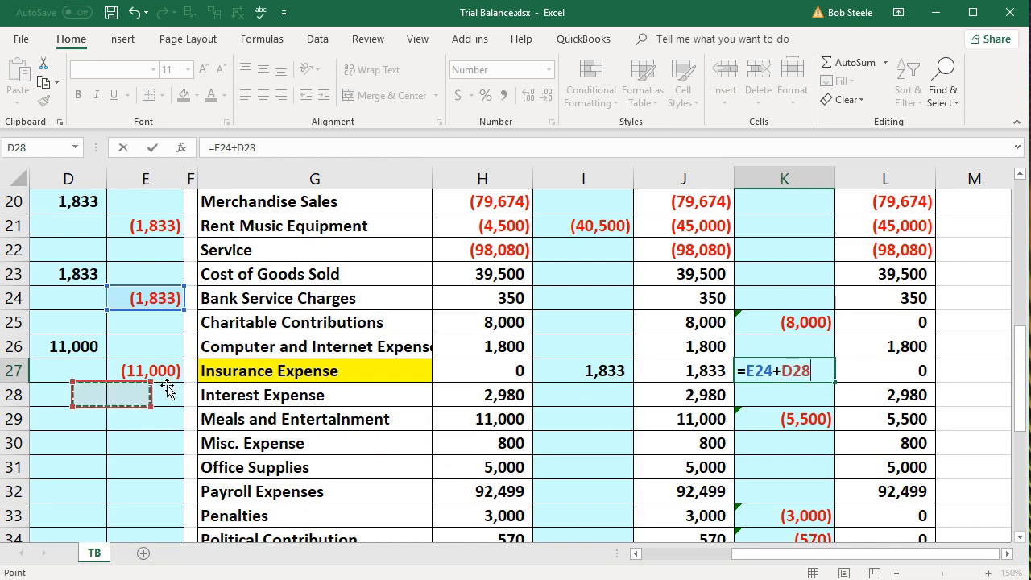
key("Left")
key("Left")
key("Up")
key("Right")
key("Right")
key("Up")
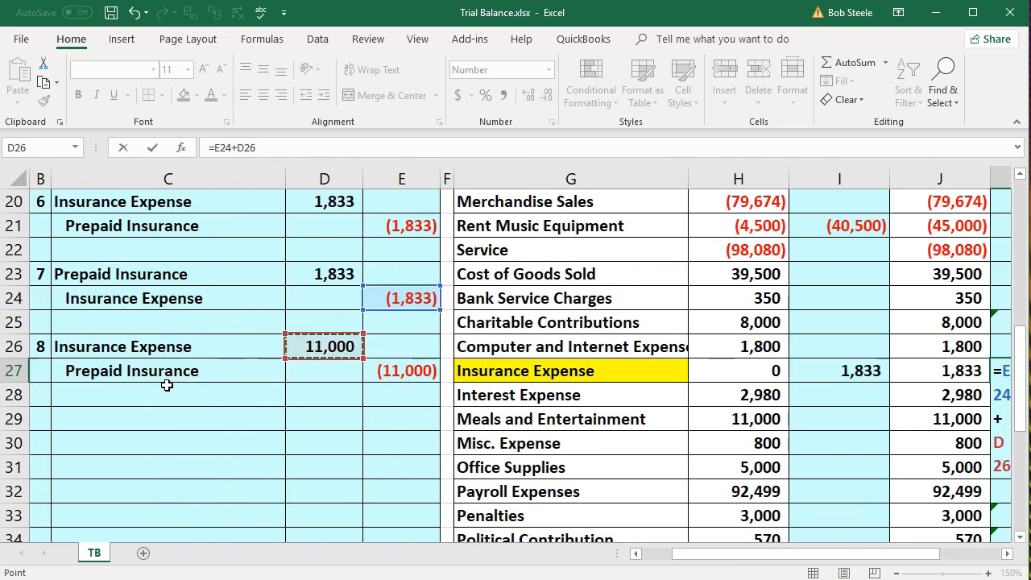
key("Return")
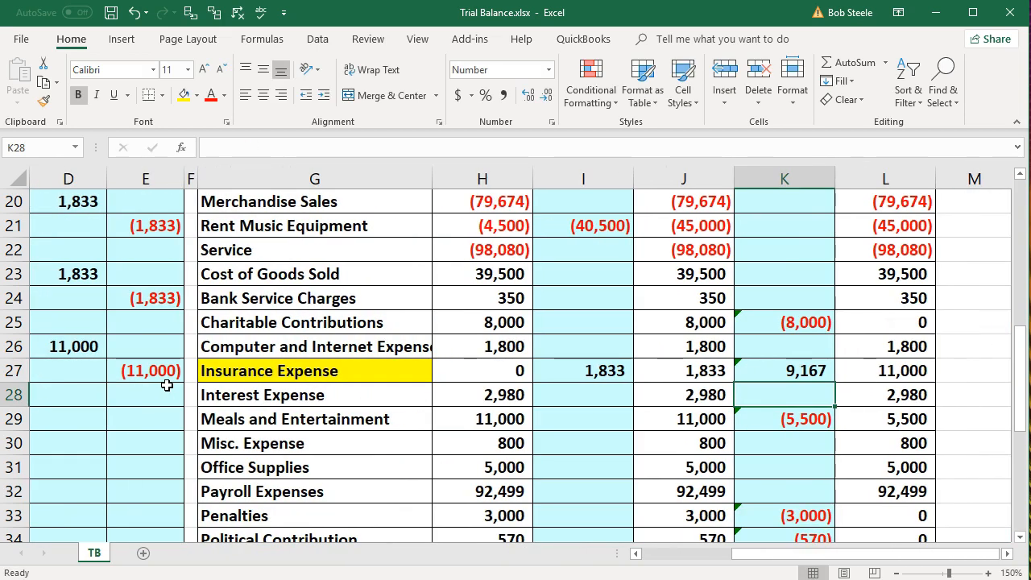
key("Right")
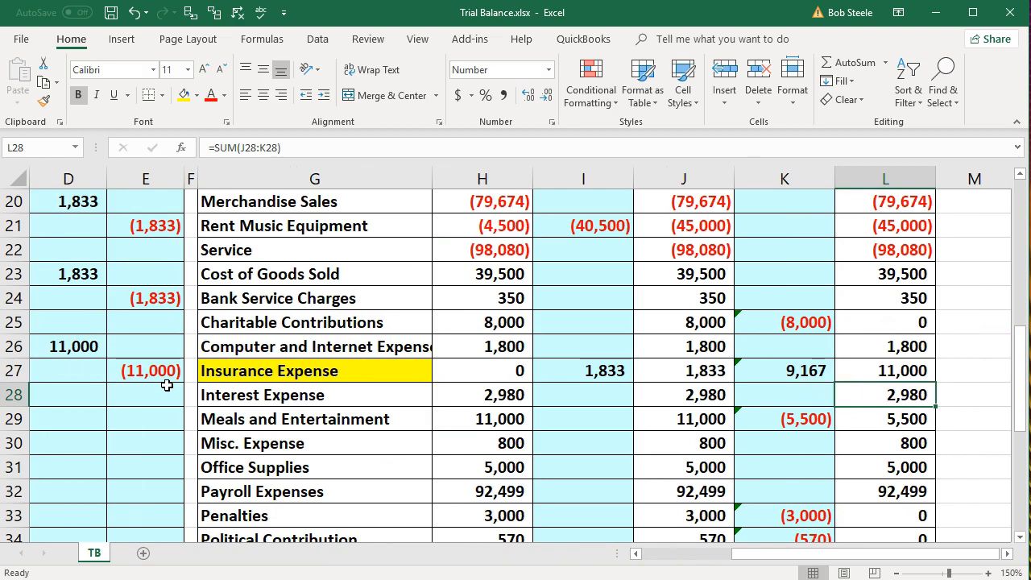
left_click(791, 369)
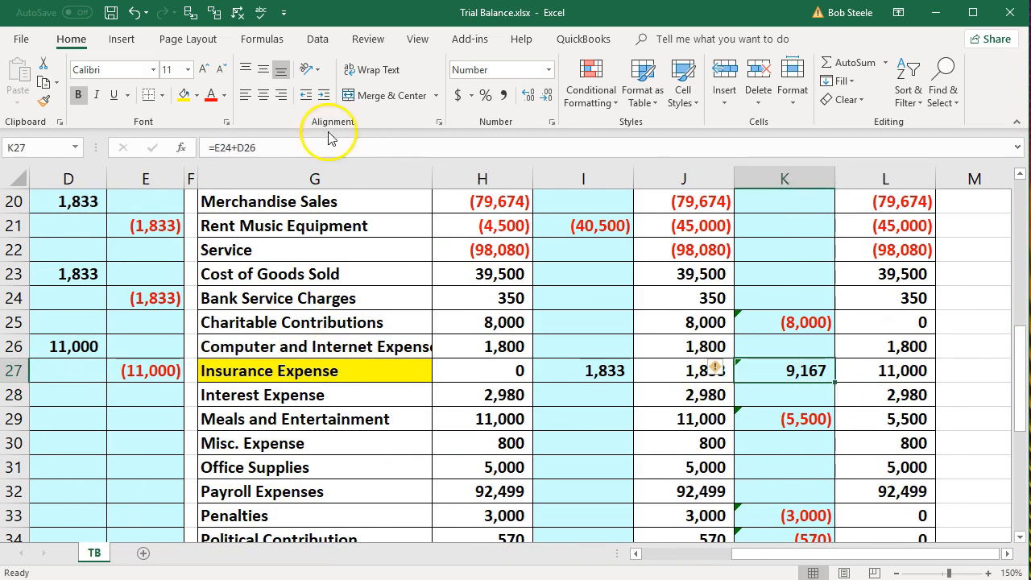
Trace the precedent cells of the =E24+D26 adjustment formula from the Formulas tab
left_click(189, 13)
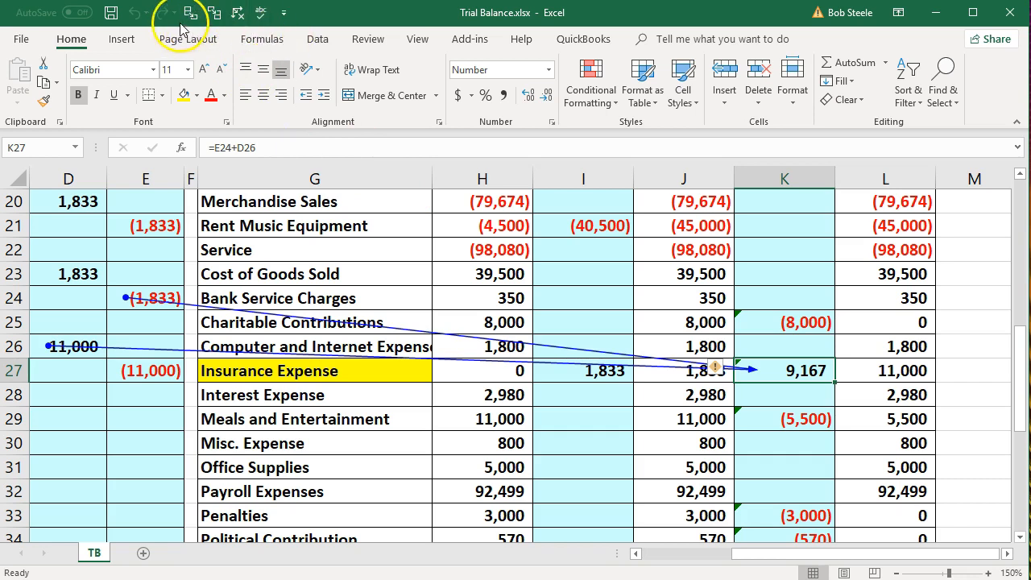
left_click(318, 40)
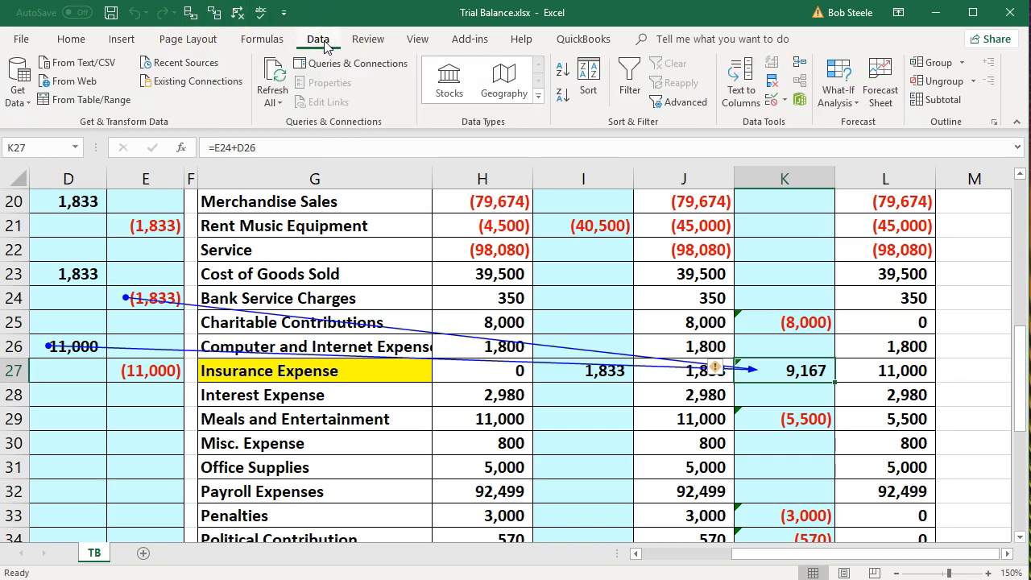
left_click(273, 40)
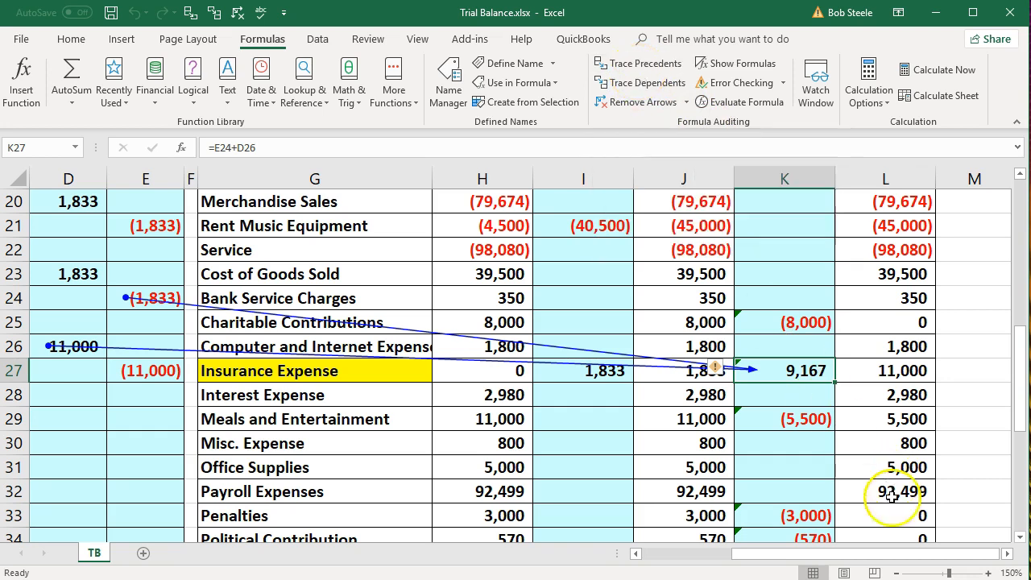
left_click_drag(881, 555, 817, 559)
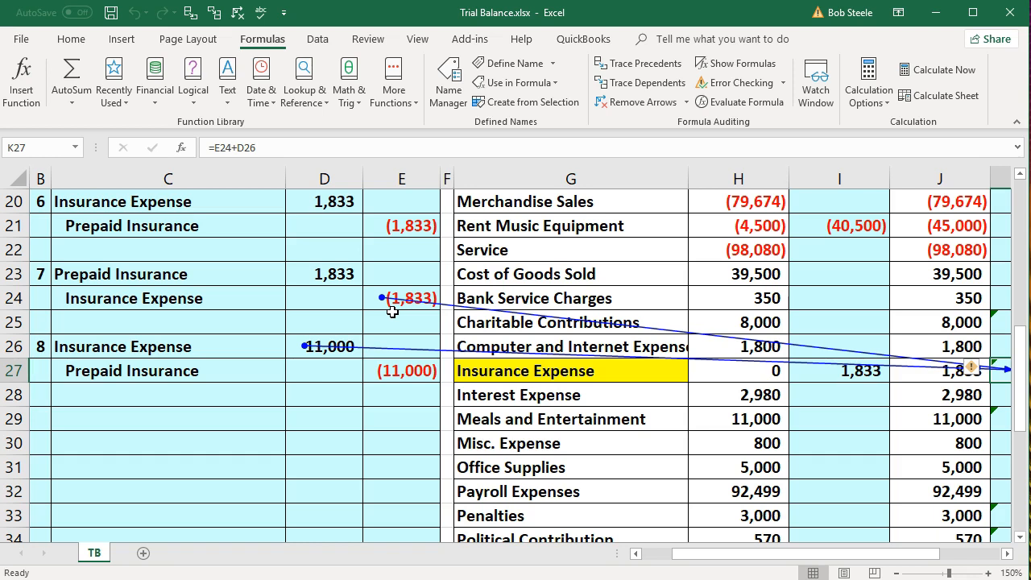
Clear the trace arrows and select the Prepaid Insurance adjustment cell K8
left_click(238, 12)
key("Right")
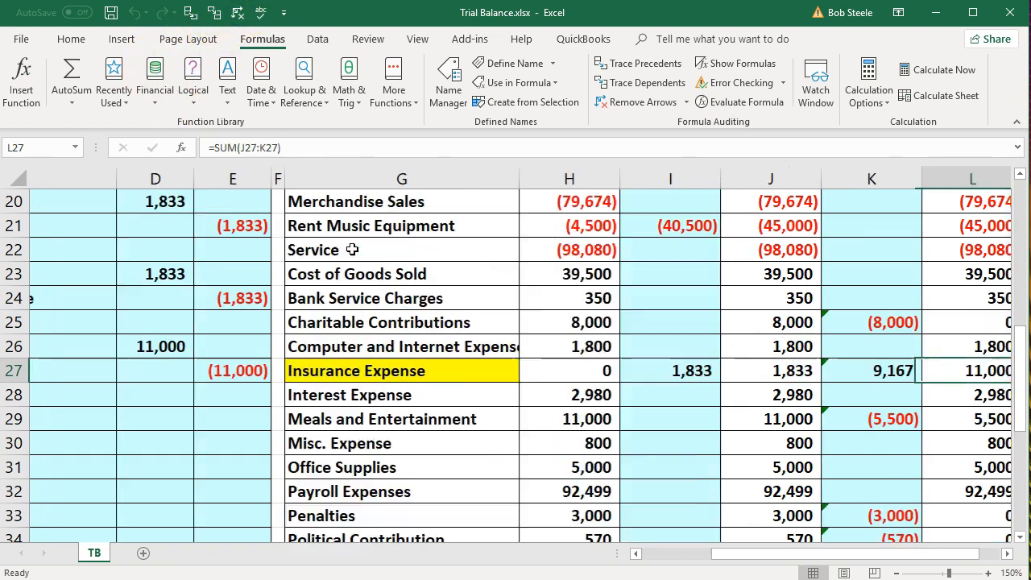
key("Up")
key("Up")
key("Up")
key("Up")
key("Up")
key("Up")
key("Up")
key("Up")
key("Up")
key("Up")
key("Up")
key("Up")
key("Up")
key("Up")
key("Up")
key("Up")
key("Up")
key("Up")
key("Up")
key("Up")
key("Up")
key("Up")
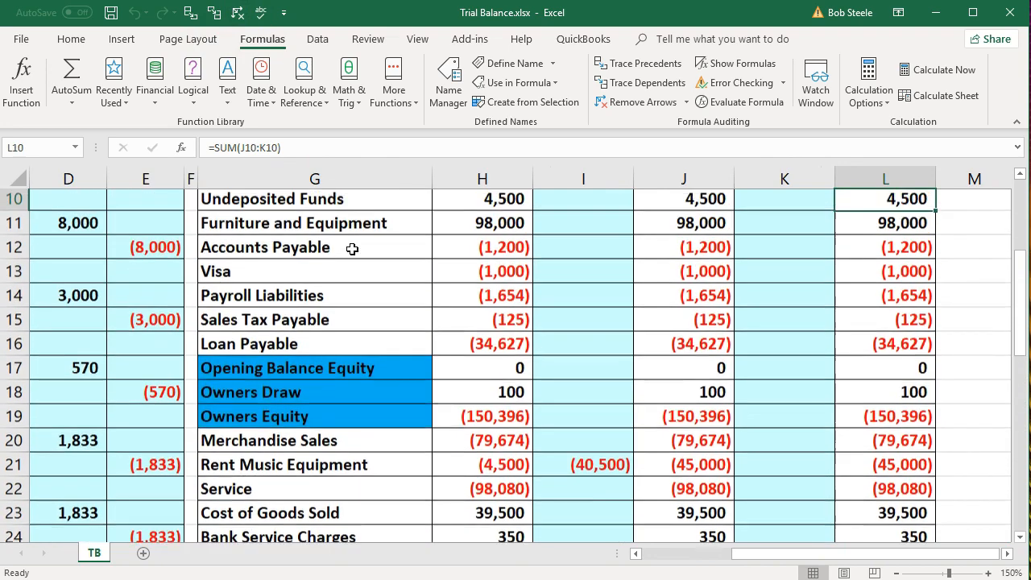
key("Left")
key("Left")
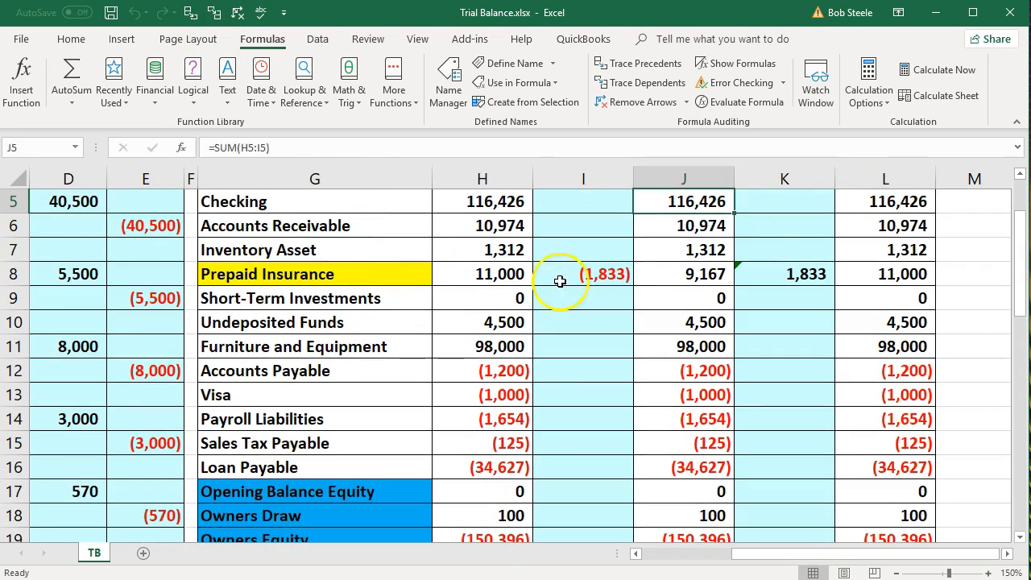
left_click(775, 272)
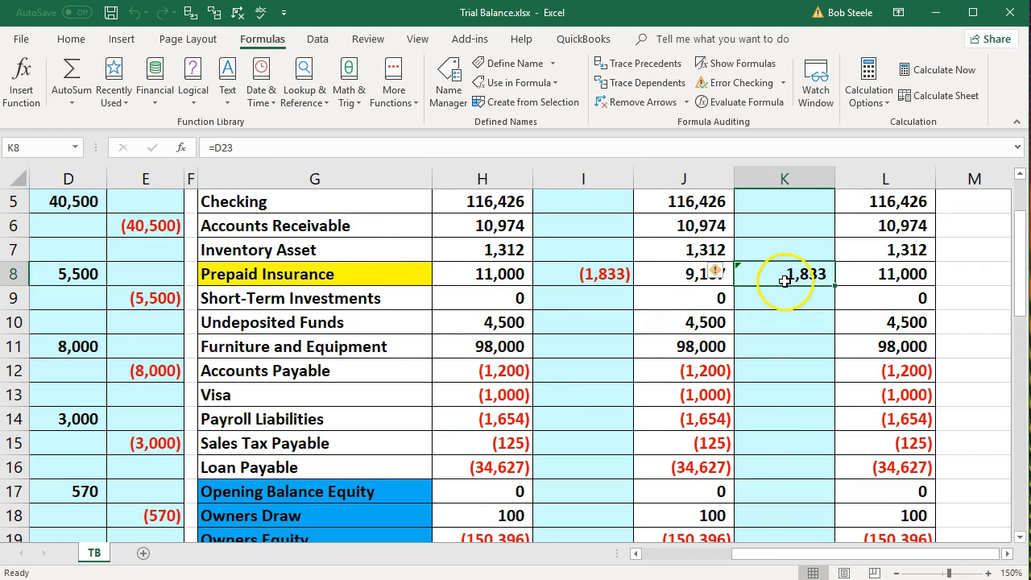
Change K8 to =D23+E27 so the adjustment reads (9,167) and the balance becomes 0
double_click(794, 274)
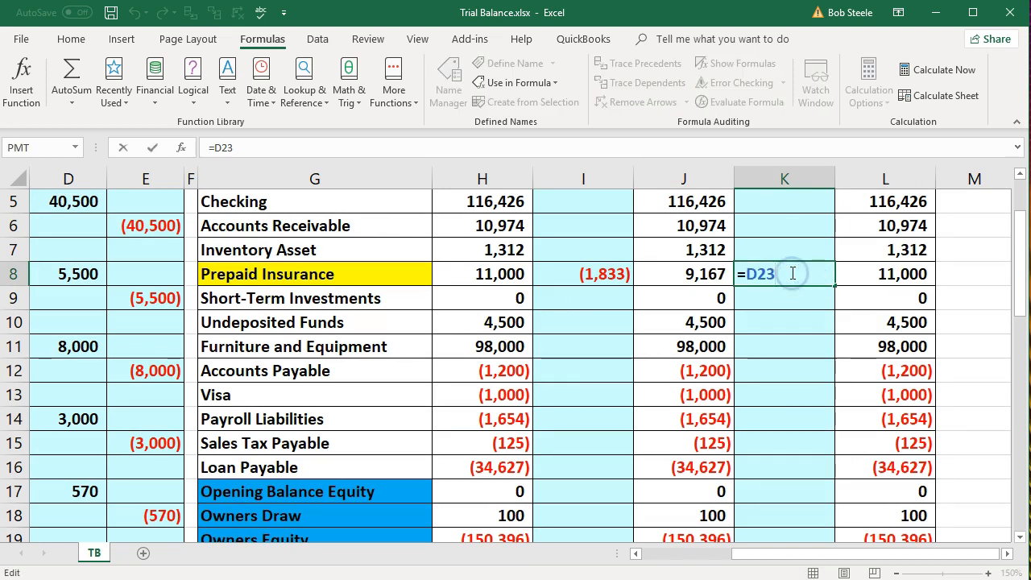
type("+")
left_click(786, 308)
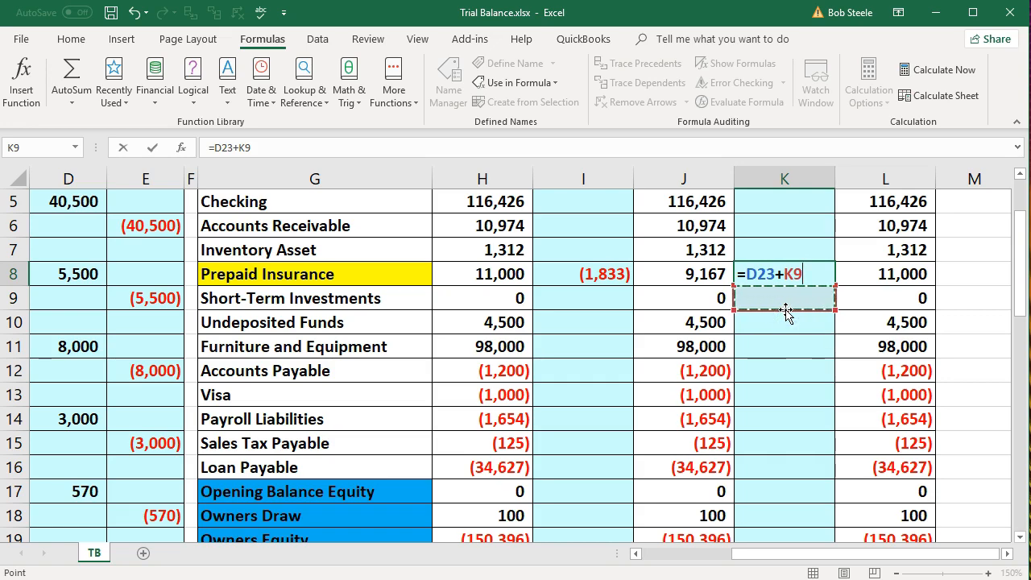
key("Left")
key("Left")
key("Left")
key("Left")
key("Left")
key("Left")
key("Left")
key("Left")
key("Left")
key("Left")
key("Down")
key("Down")
key("Down")
key("Down")
key("Down")
key("Down")
key("Down")
key("Down")
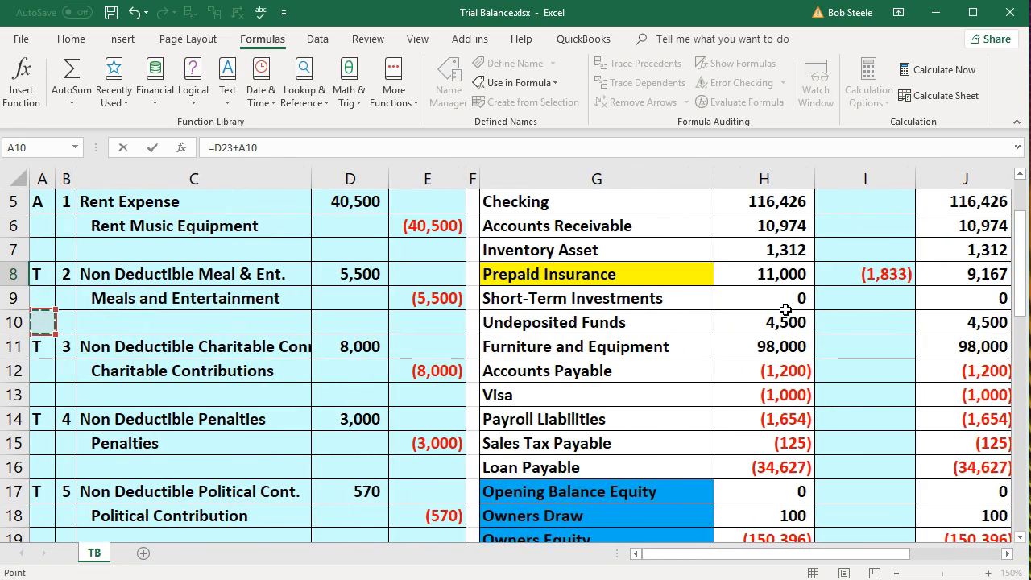
key("Down")
key("Down")
key("Down")
key("Down")
key("Down")
key("Down")
key("Down")
key("Down")
key("Down")
key("Down")
key("Down")
key("Down")
key("Down")
key("Right")
key("Right")
key("Right")
key("Right")
key("Up")
key("Up")
key("Up")
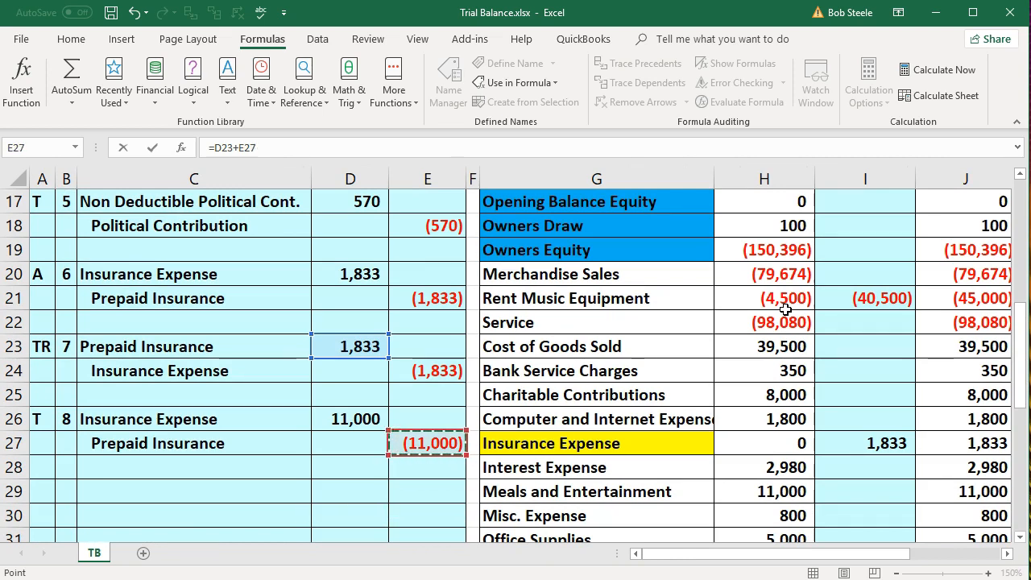
key("Return")
key("Right")
key("Right")
scroll(786, 309, "up", 2)
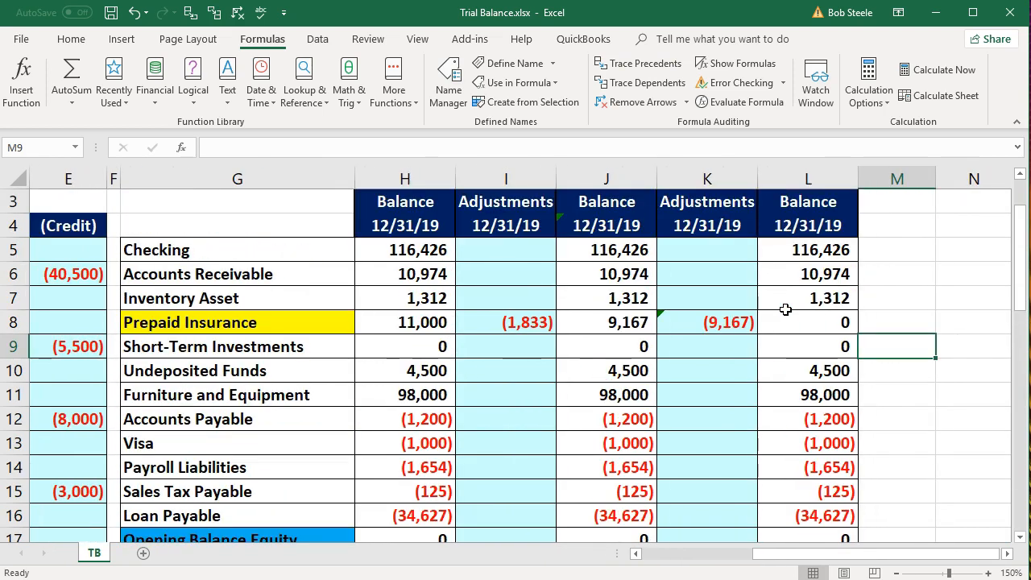
left_click(719, 321)
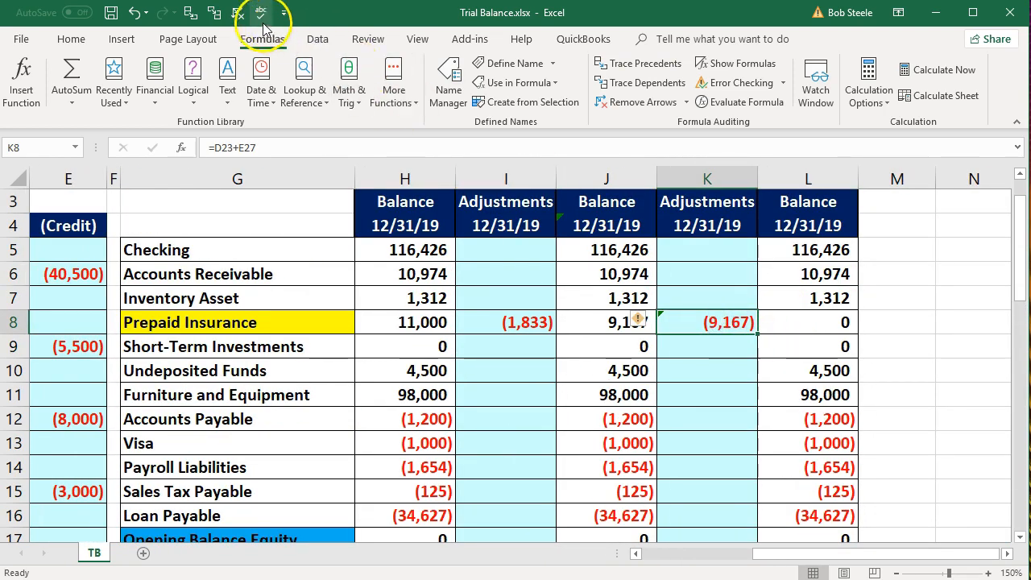
left_click(213, 12)
left_click(238, 12)
left_click(190, 12)
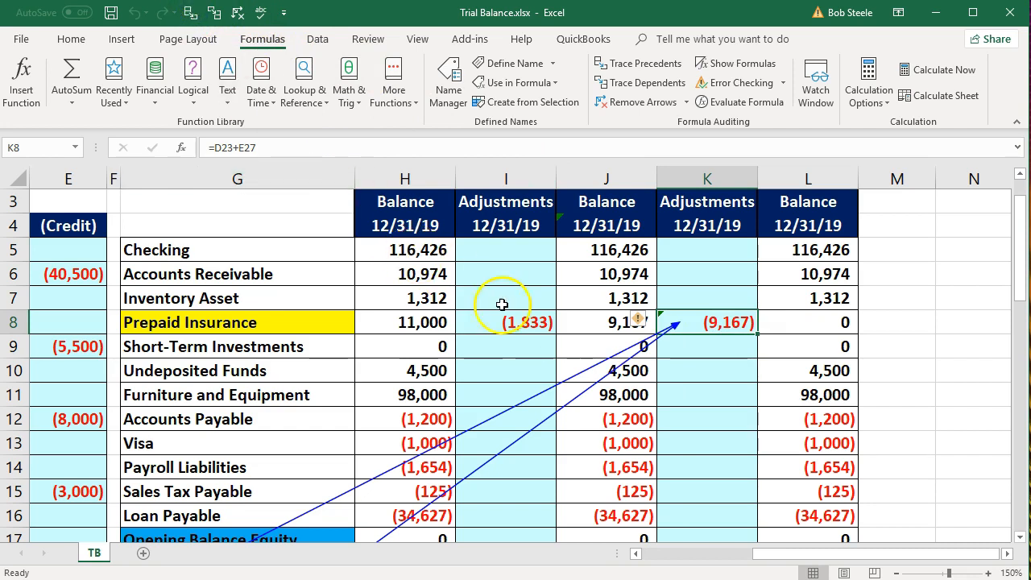
left_click(793, 325)
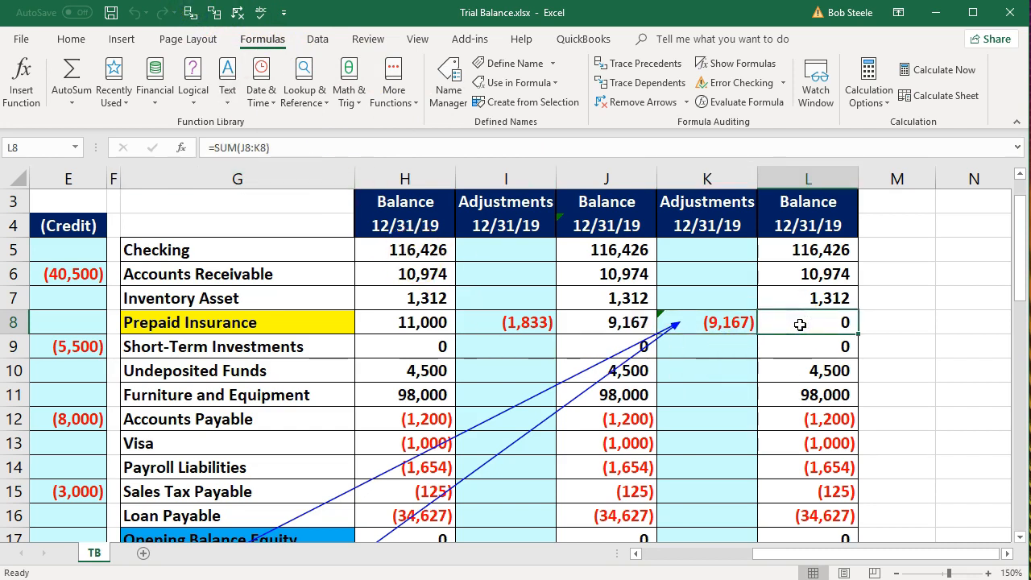
left_click(238, 12)
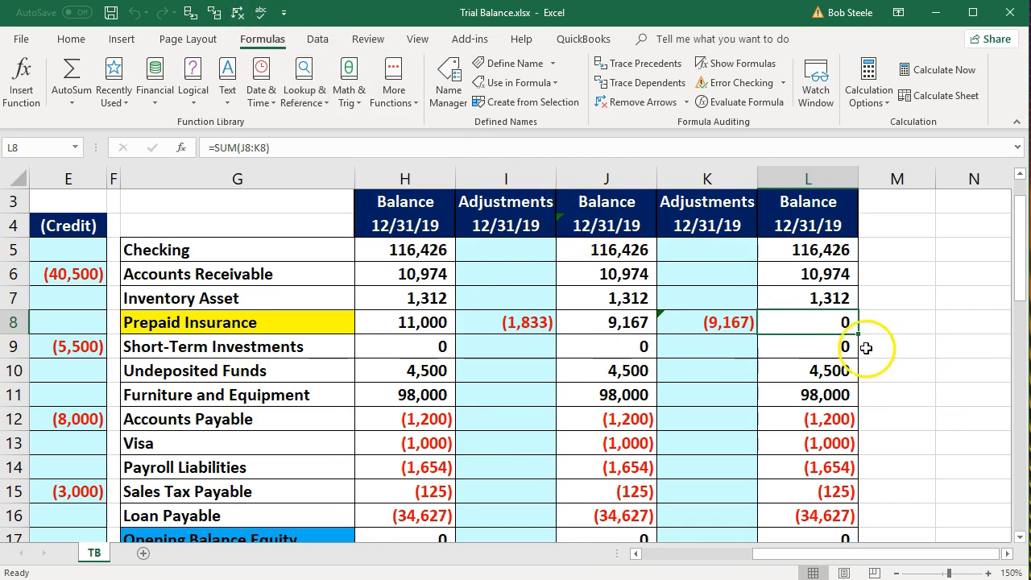
left_click(636, 322)
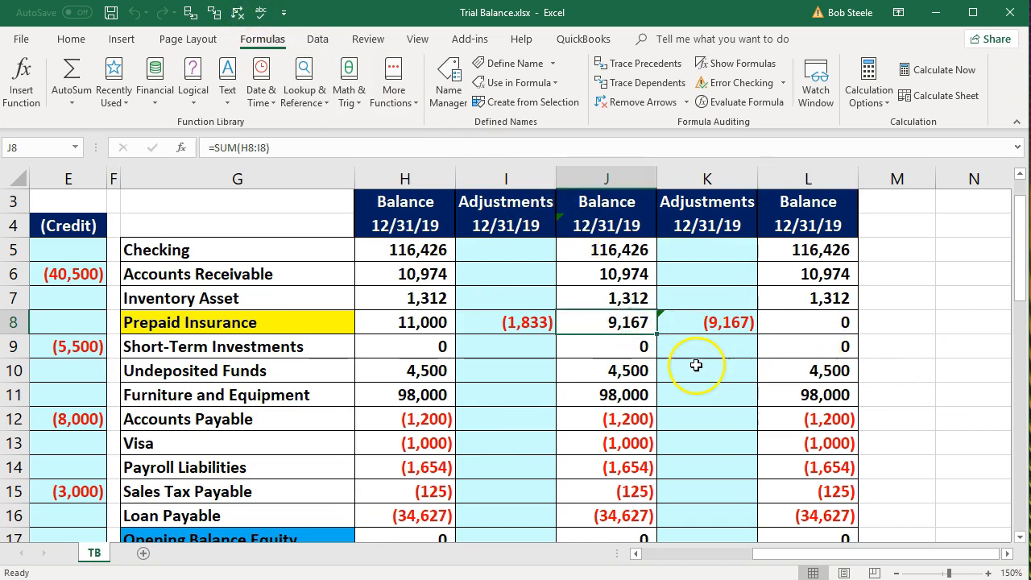
scroll(722, 378, "down", 3)
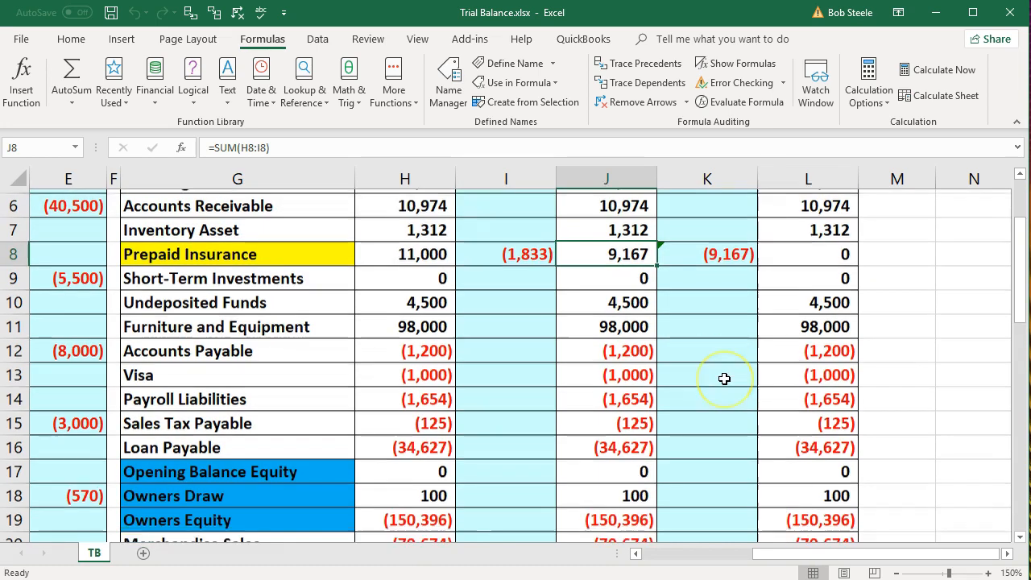
Check the 11,000 Insurance Expense balance in L27 and review the totals below
scroll(724, 379, "down", 3)
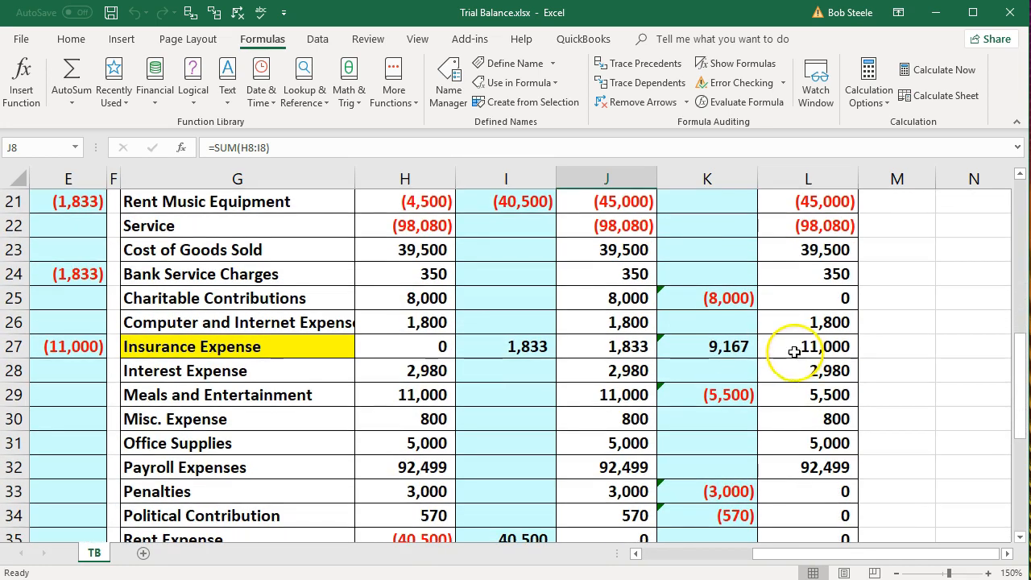
left_click(795, 350)
scroll(794, 350, "down", 1)
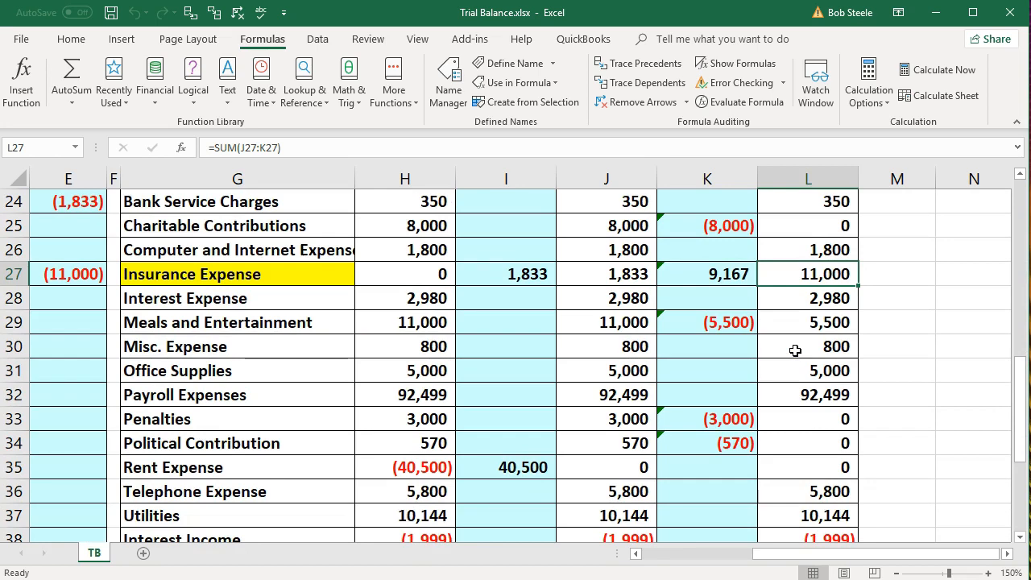
scroll(795, 348, "down", 1)
scroll(795, 346, "down", 3)
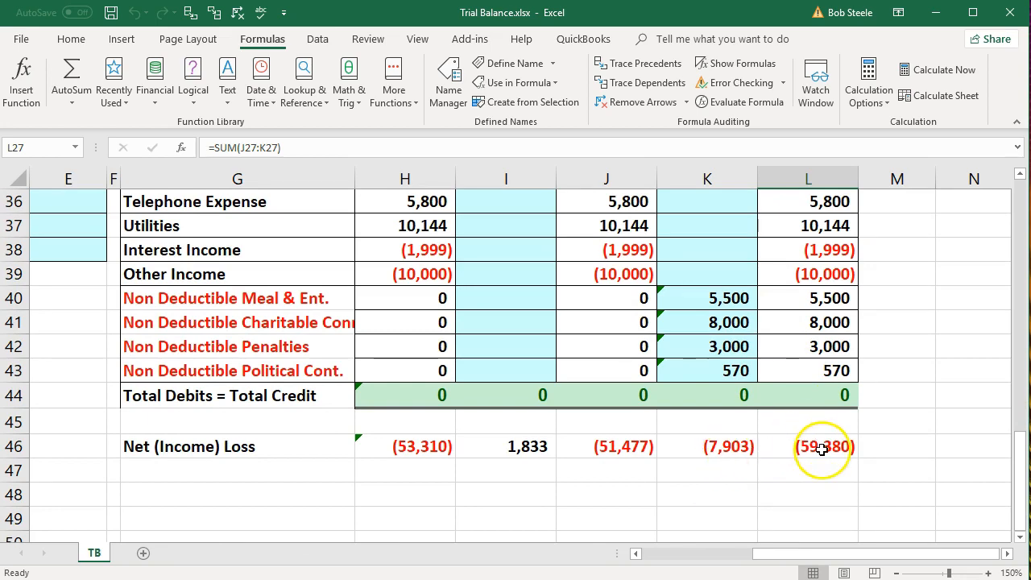
scroll(802, 441, "up", 5)
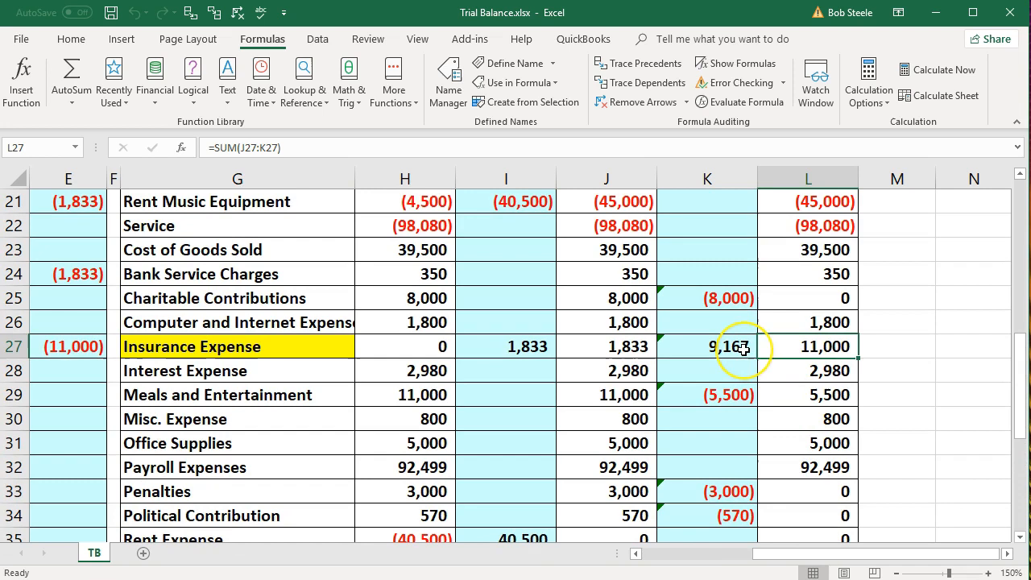
scroll(785, 441, "down", 5)
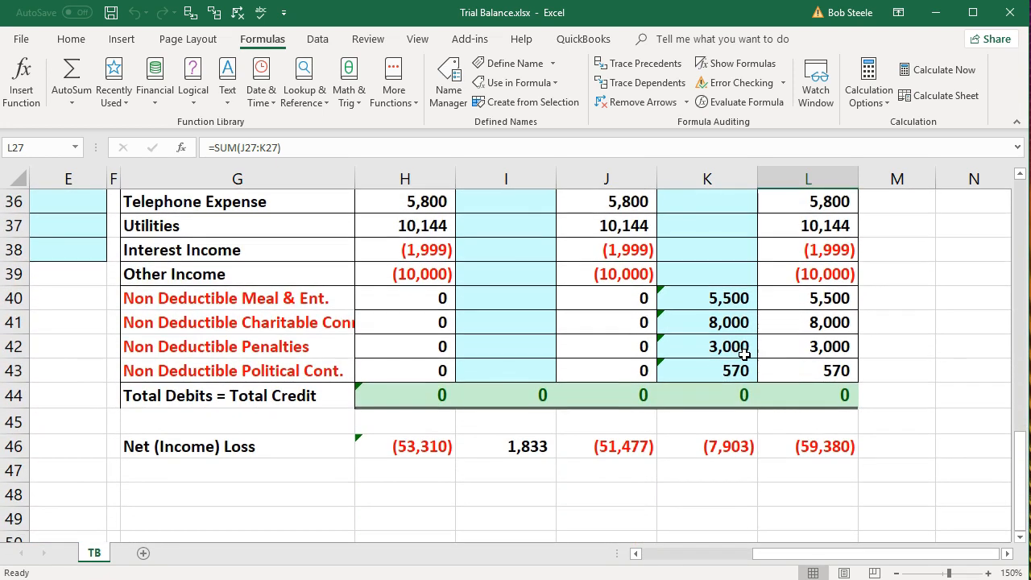
AutoSum K46 as =SUM(K20:K39), giving a (7,903) net adjustment
left_click(741, 446)
key("alt+equal")
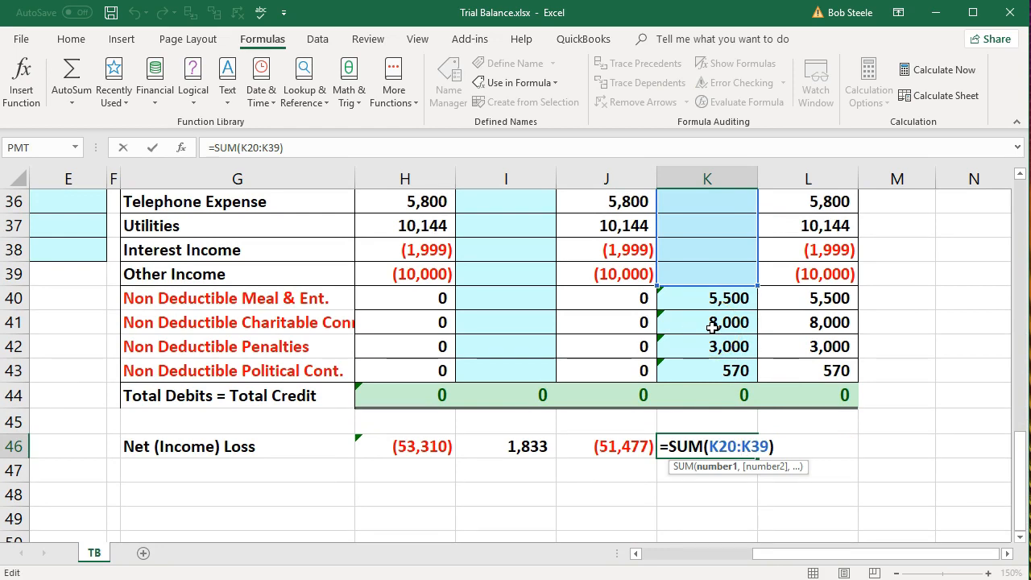
key("Return")
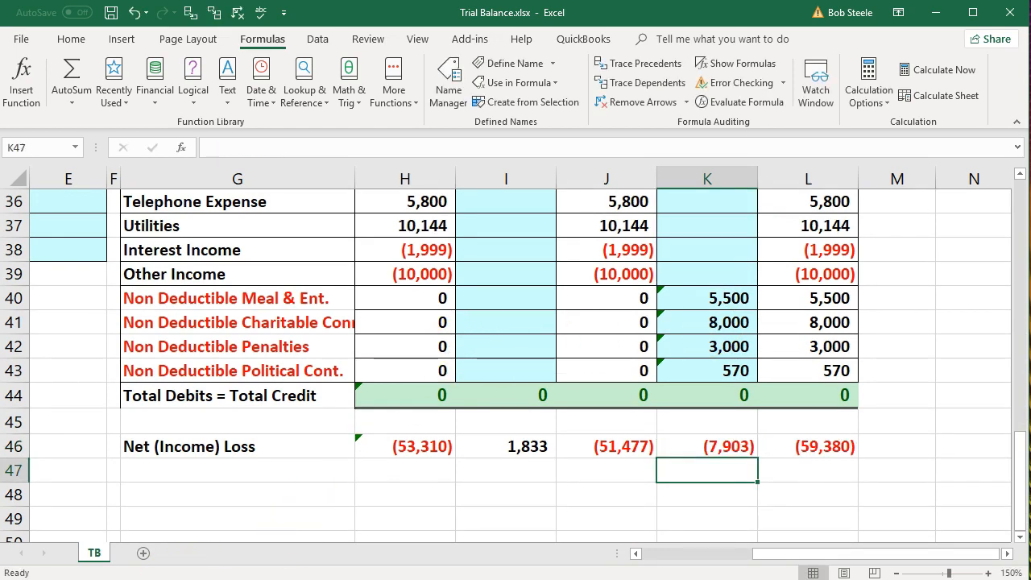
scroll(368, 483, "up", 5)
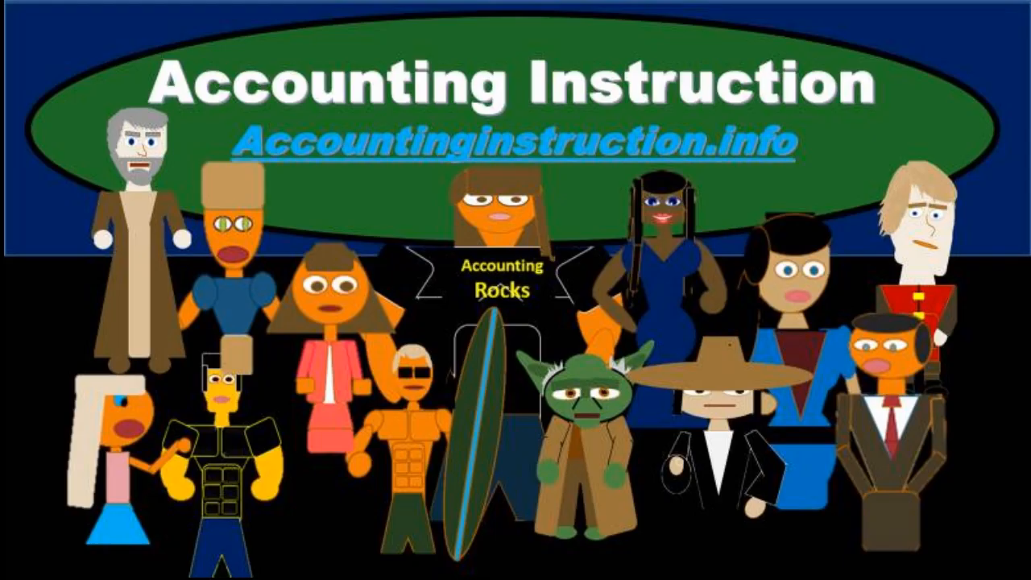